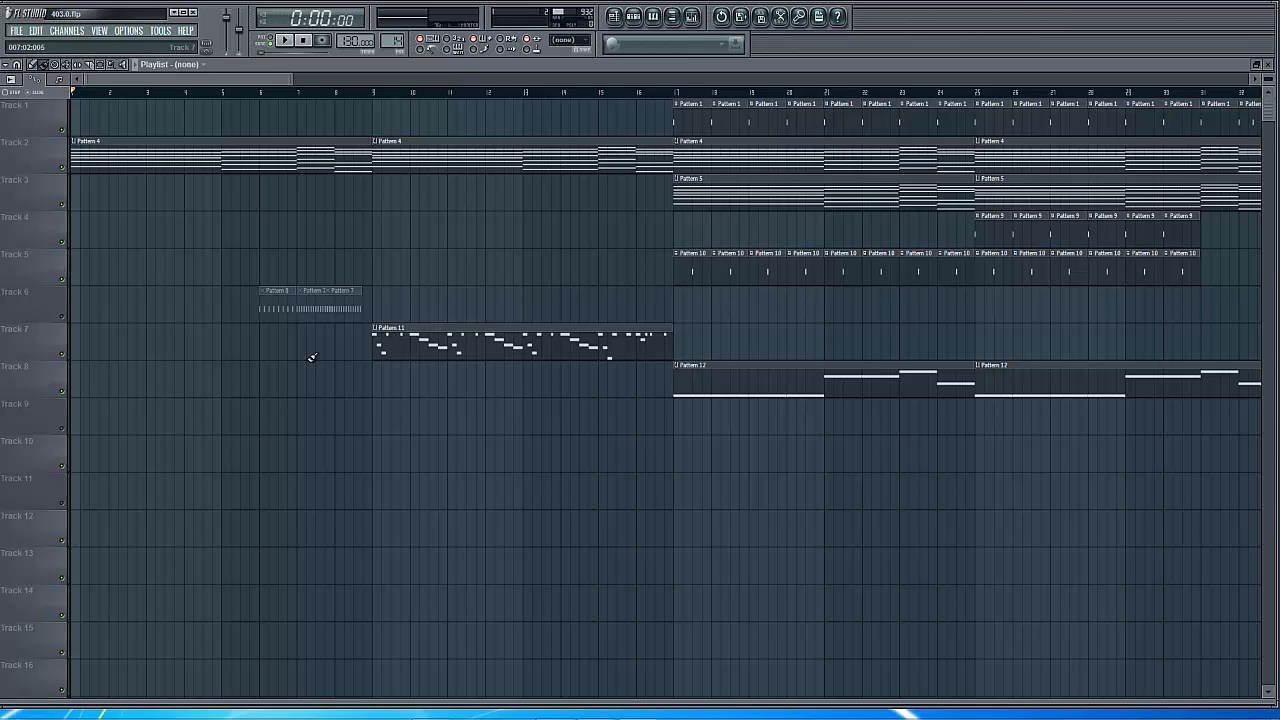
# Load Fruity Compressor into the first effect slot of the KICK mixer track and place its window beside the mixer.
pyautogui.click(691, 17)
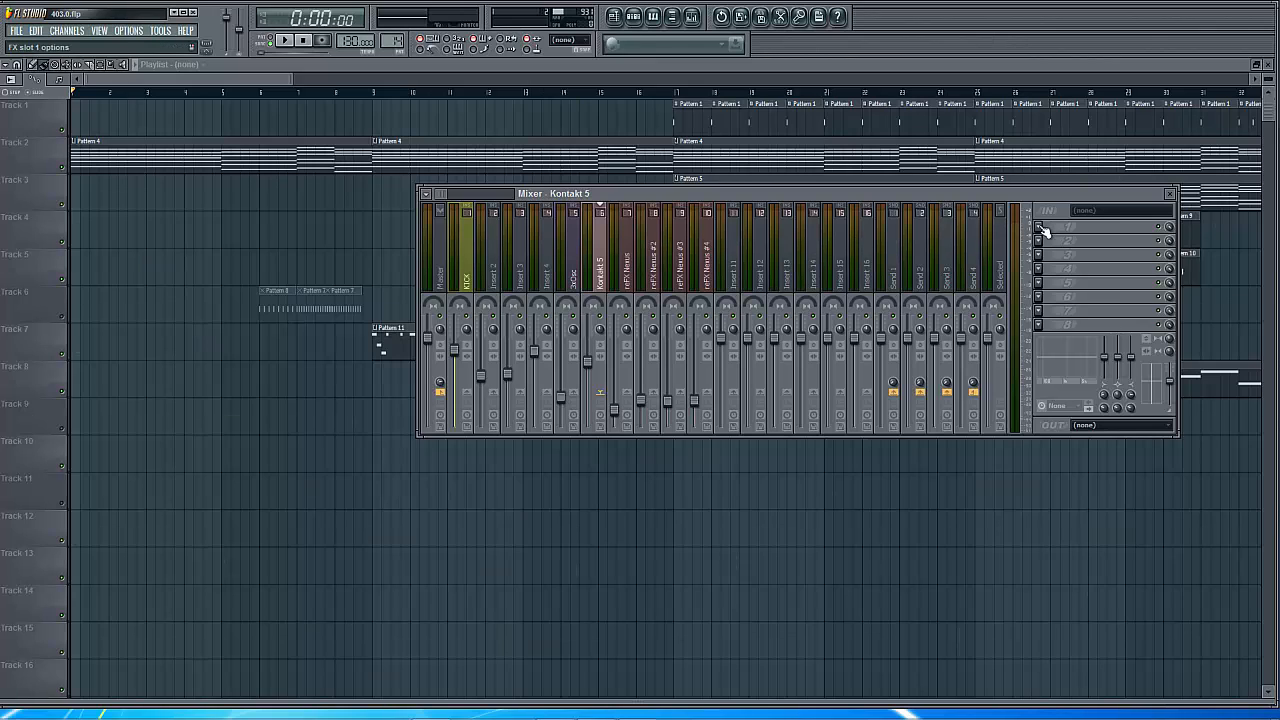
pyautogui.click(472, 270)
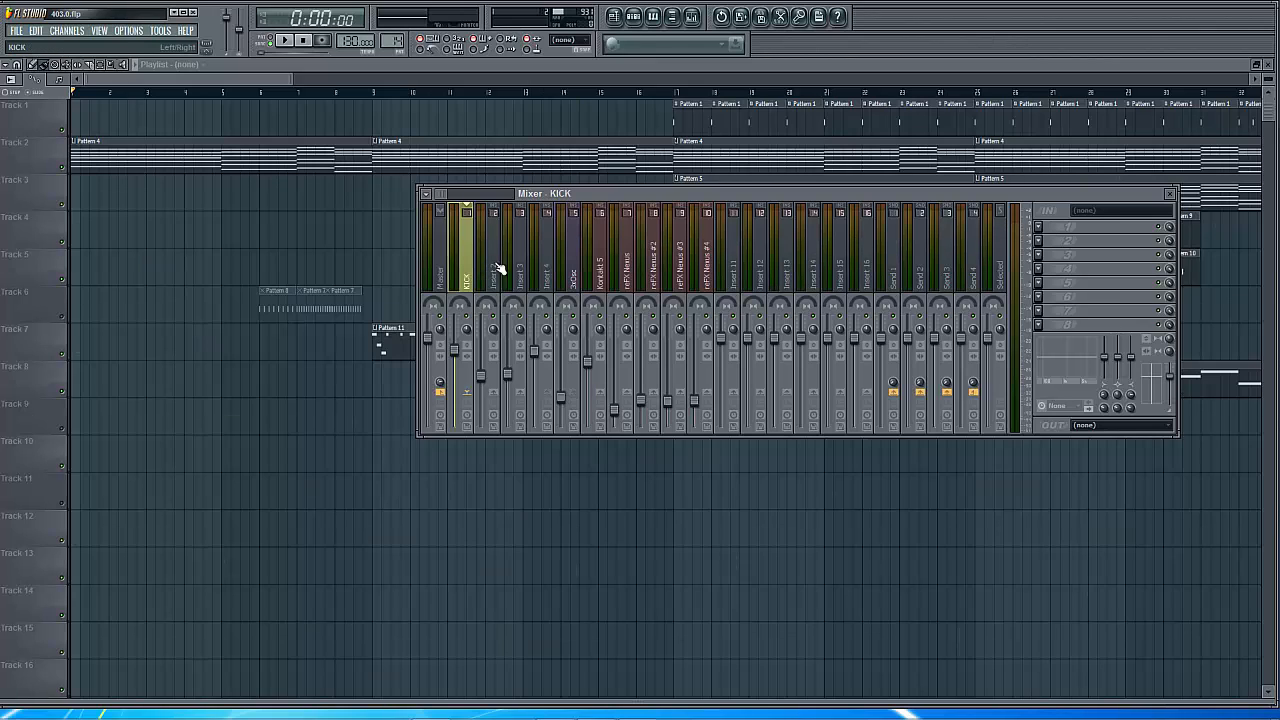
pyautogui.click(1040, 228)
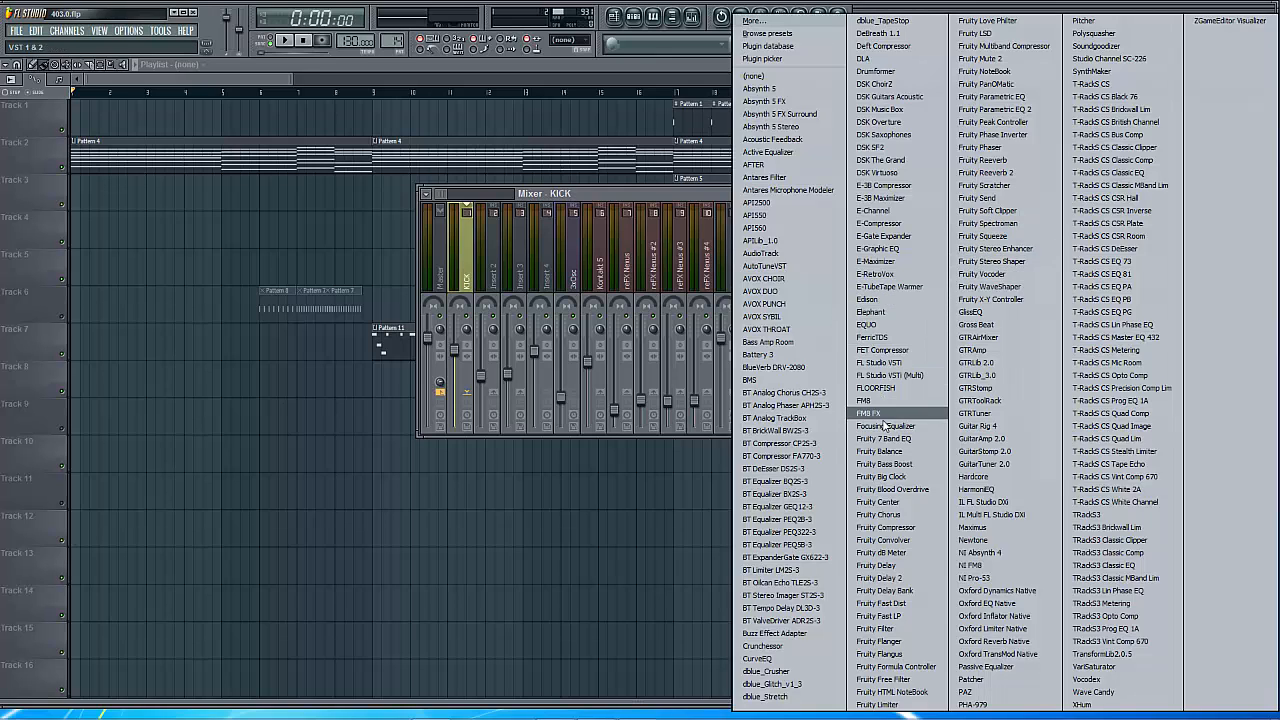
pyautogui.click(889, 530)
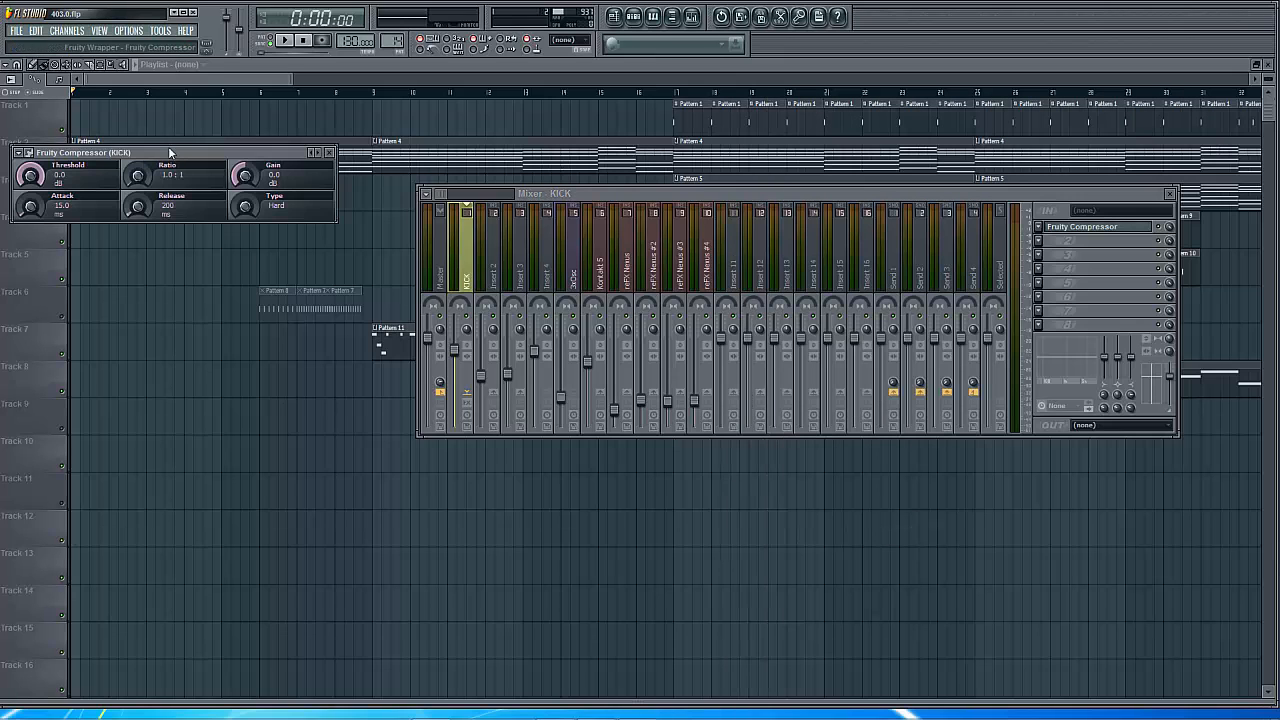
pyautogui.moveTo(170, 152); pyautogui.dragTo(286, 196)
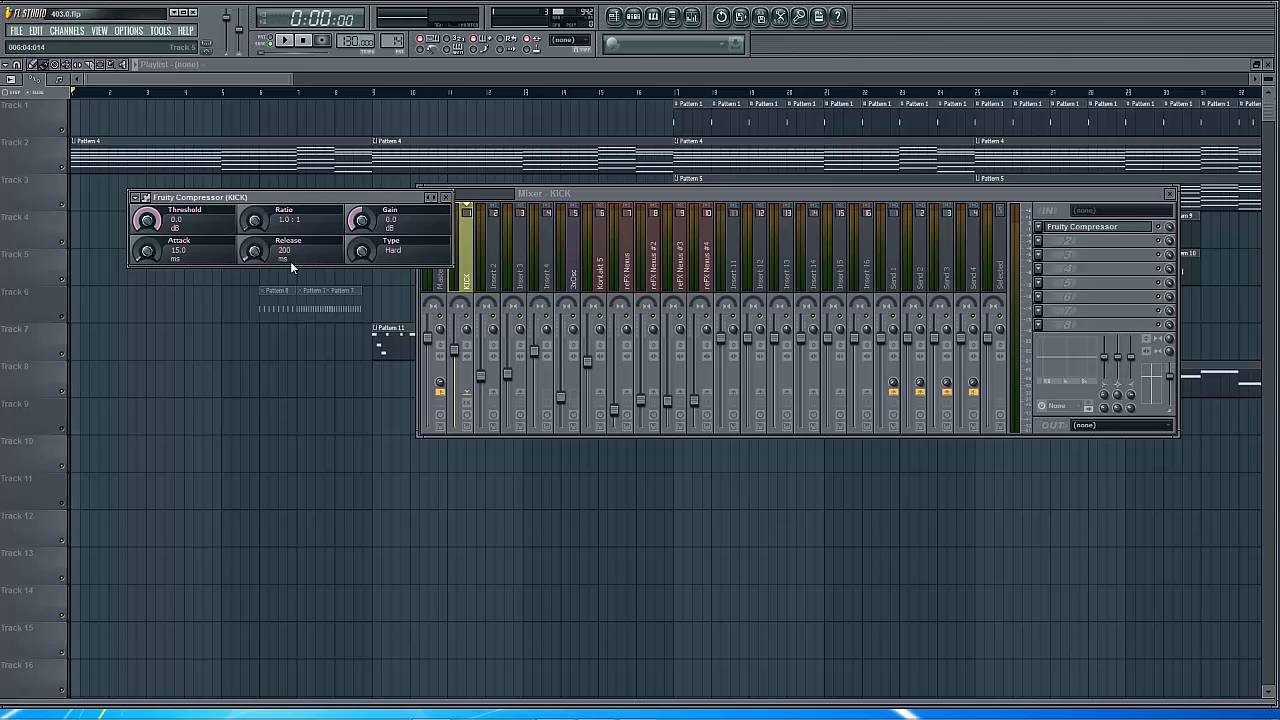
# Switch to Wave Editor to examine the peaks and quiet passages of ya face theory.mp3, then return to FL Studio.
pyautogui.moveTo(186, 717)
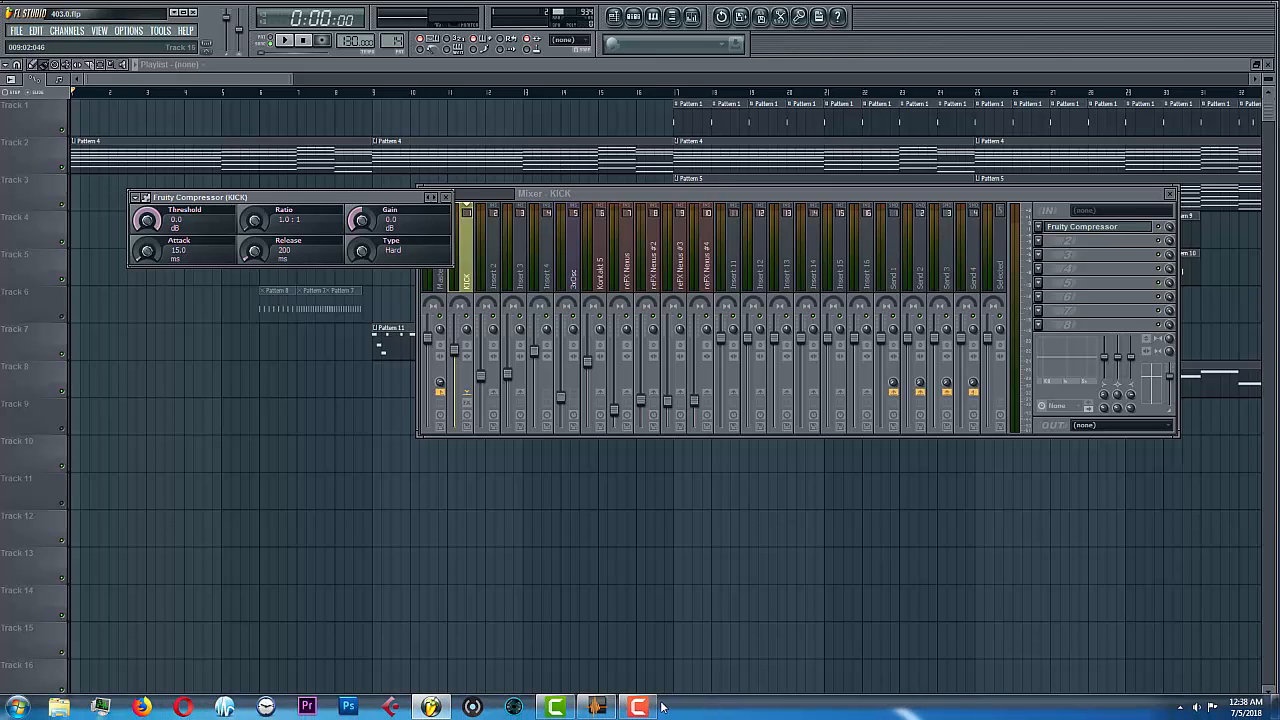
pyautogui.moveTo(645, 708)
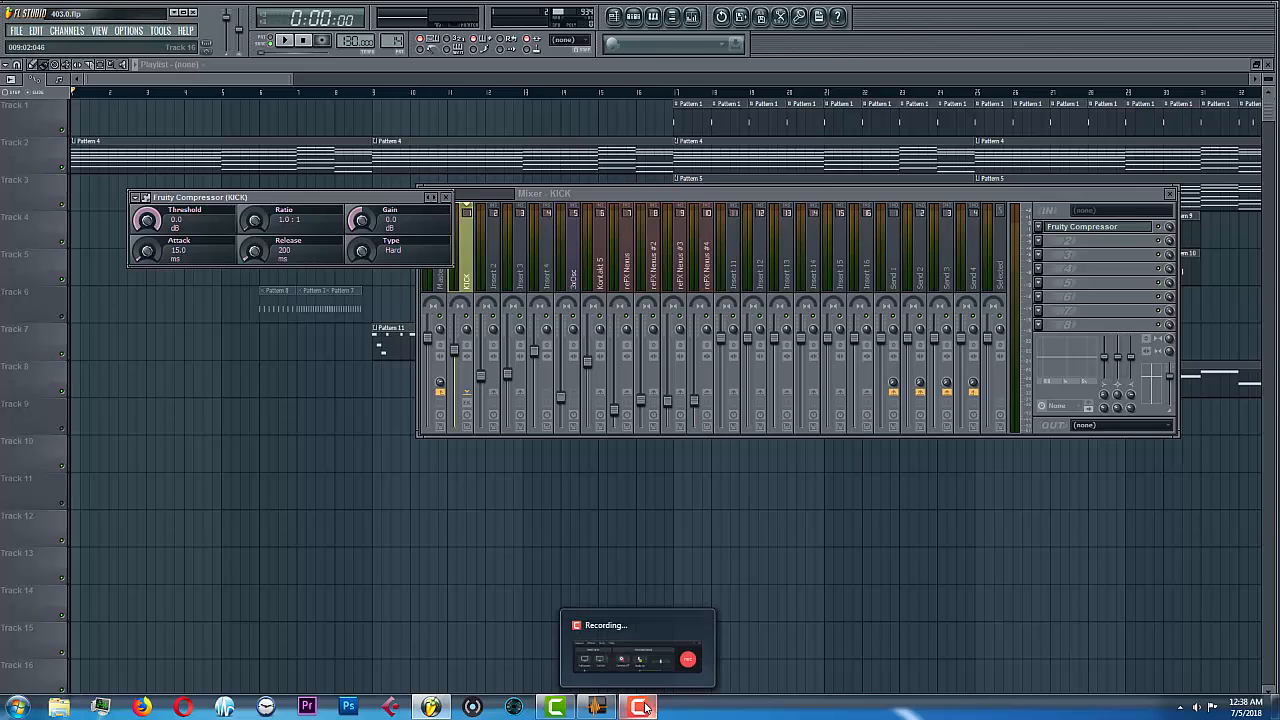
pyautogui.moveTo(597, 708)
pyautogui.click(570, 655)
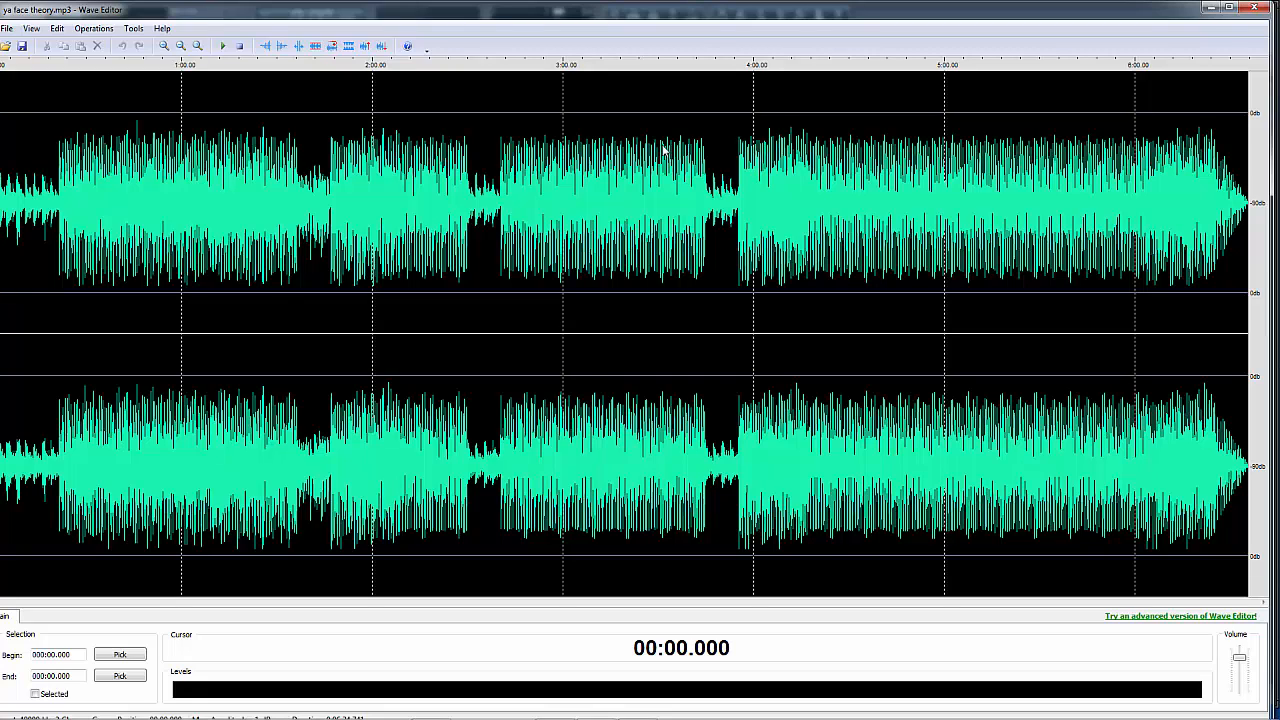
pyautogui.click(1210, 8)
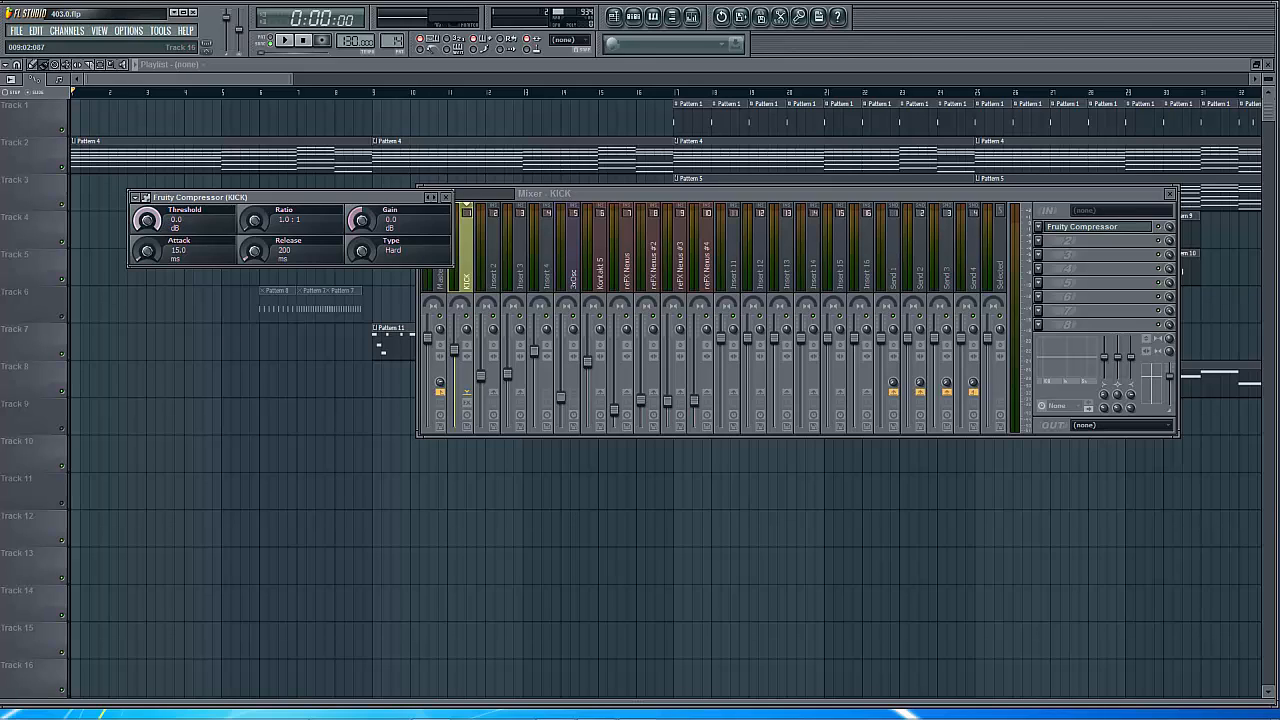
pyautogui.moveTo(485, 690)
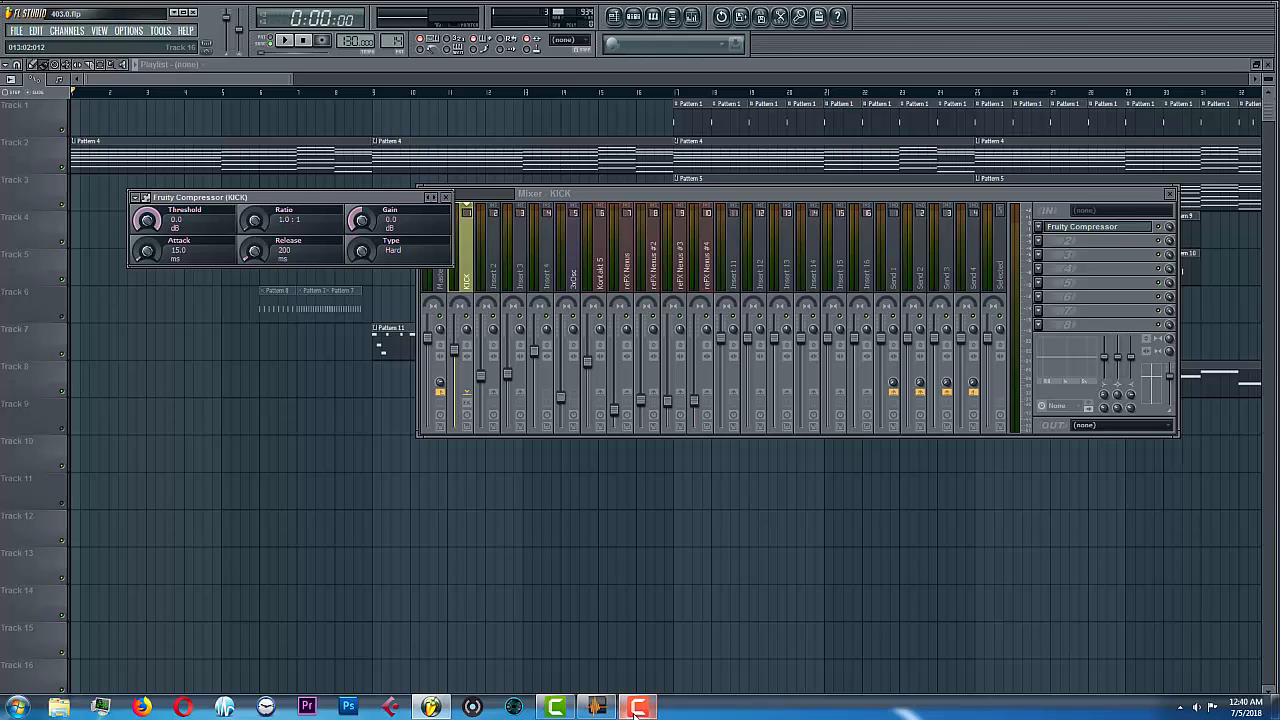
pyautogui.click(596, 706)
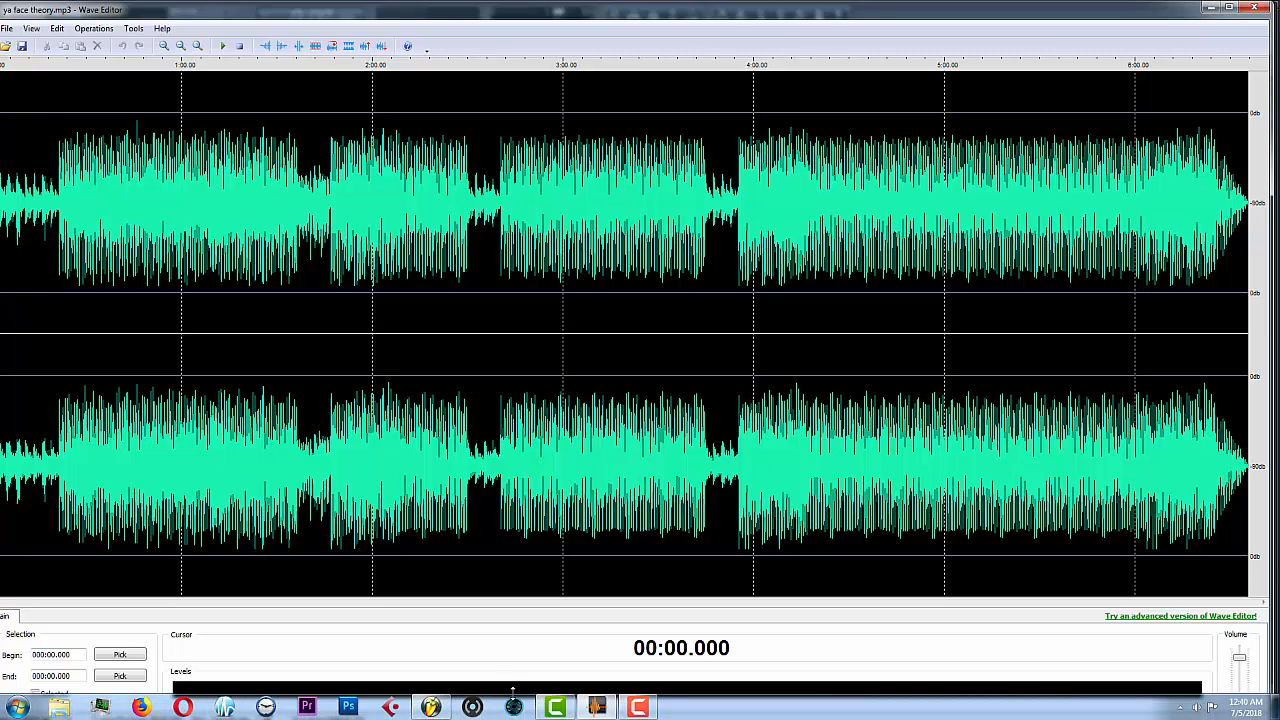
pyautogui.click(431, 706)
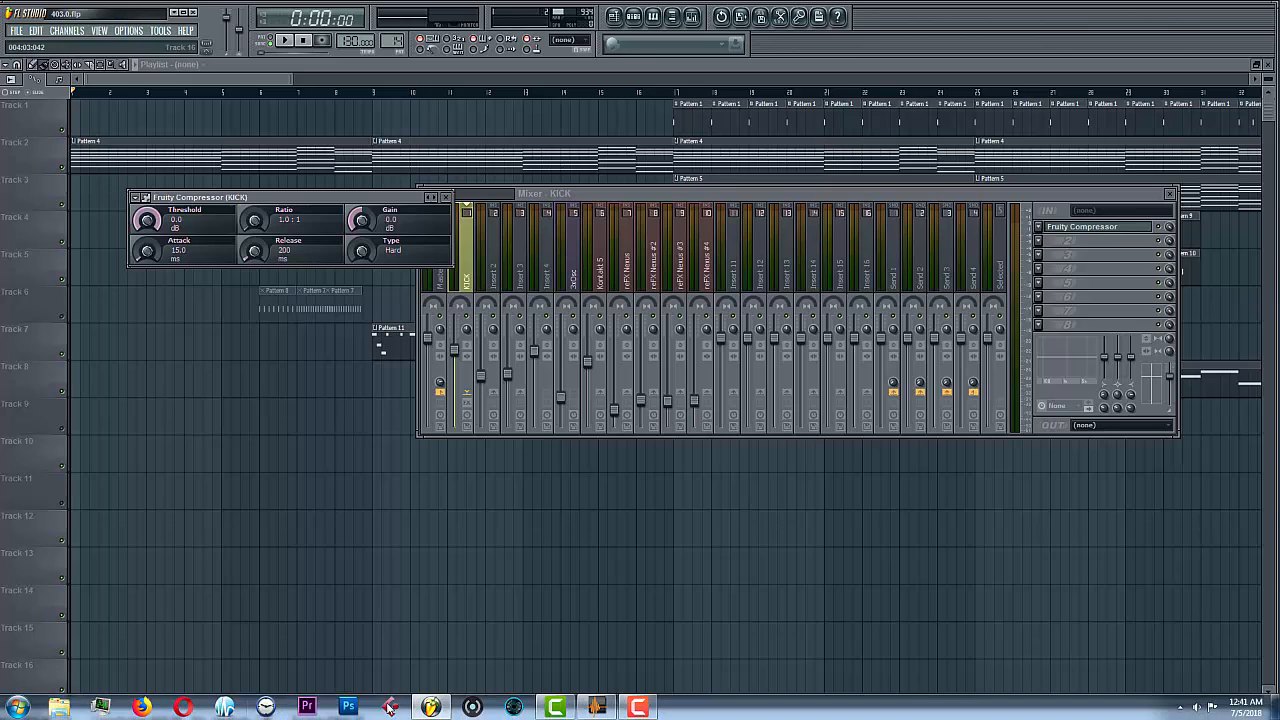
pyautogui.click(638, 707)
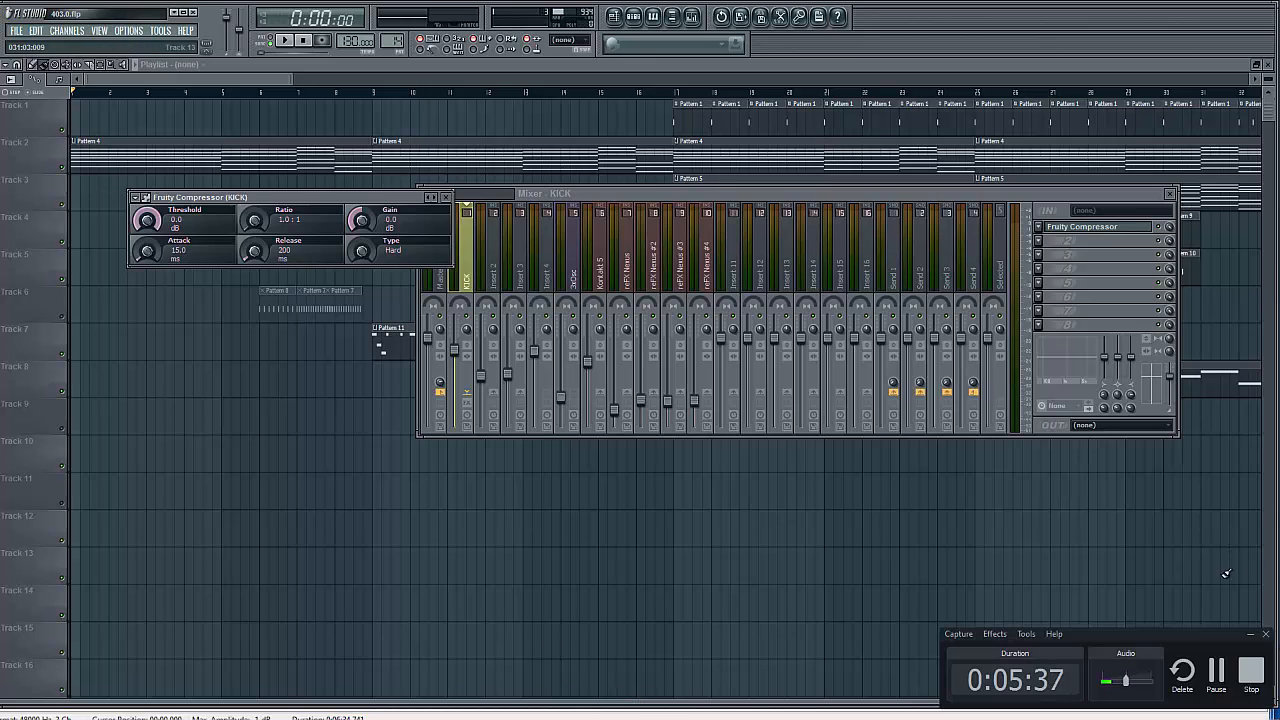
pyautogui.click(1250, 636)
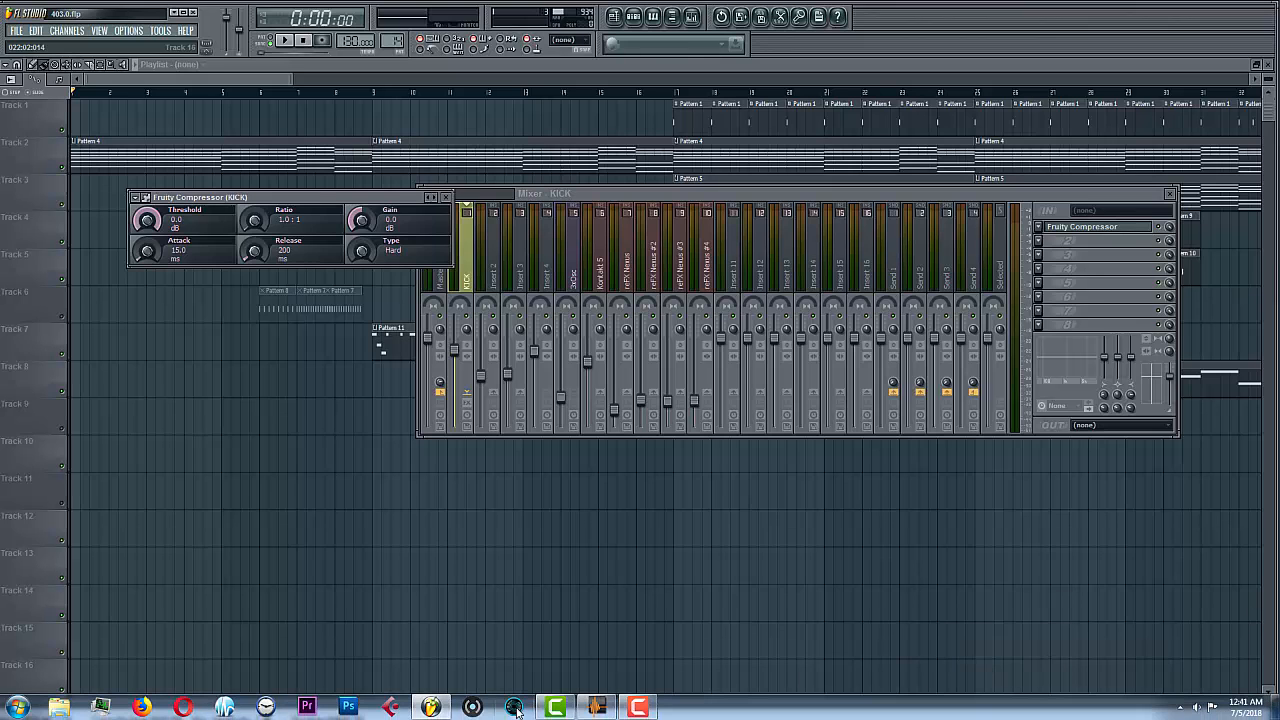
pyautogui.click(595, 707)
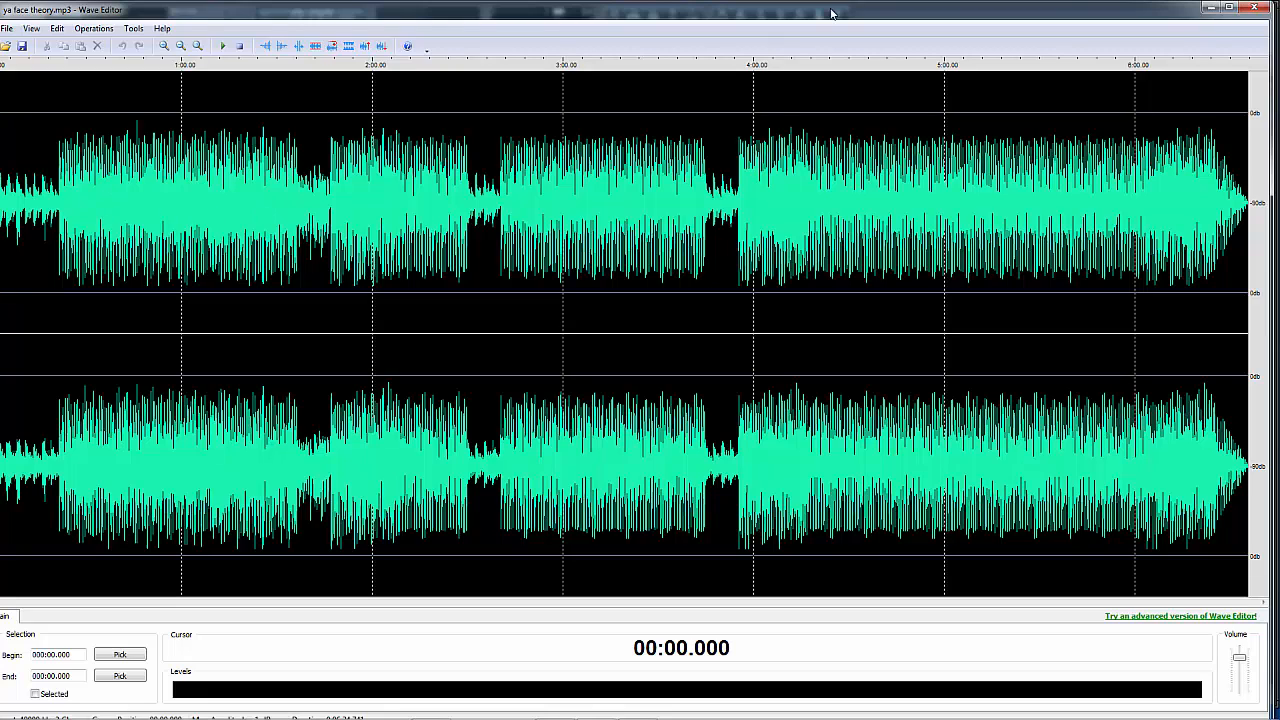
pyautogui.click(1210, 9)
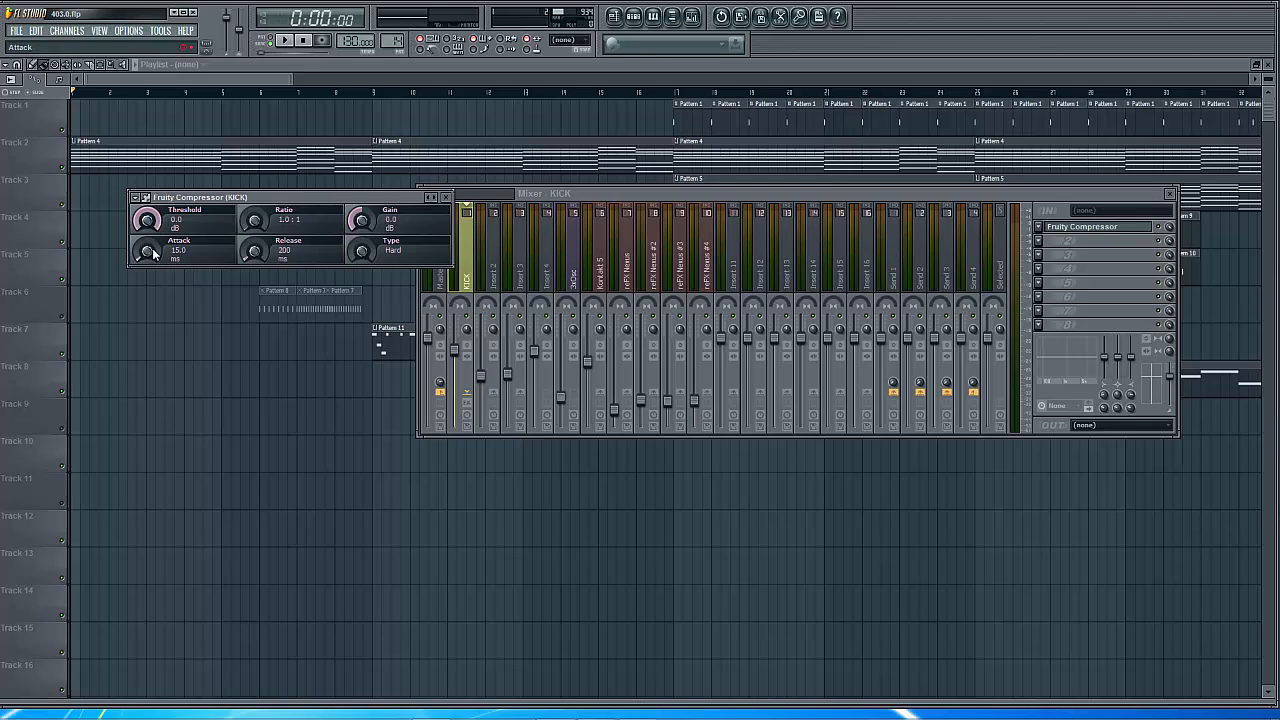
# Set the attack of the KICK compressor to 0.0 ms.
pyautogui.moveTo(150, 250); pyautogui.dragTo(150, 266)
pyautogui.moveTo(150, 250); pyautogui.dragTo(150, 190)
pyautogui.moveTo(148, 252); pyautogui.dragTo(148, 285)
# Switch to Wave Editor to examine the waveform with regard to attack time and return to FL Studio.
pyautogui.moveTo(244, 707)
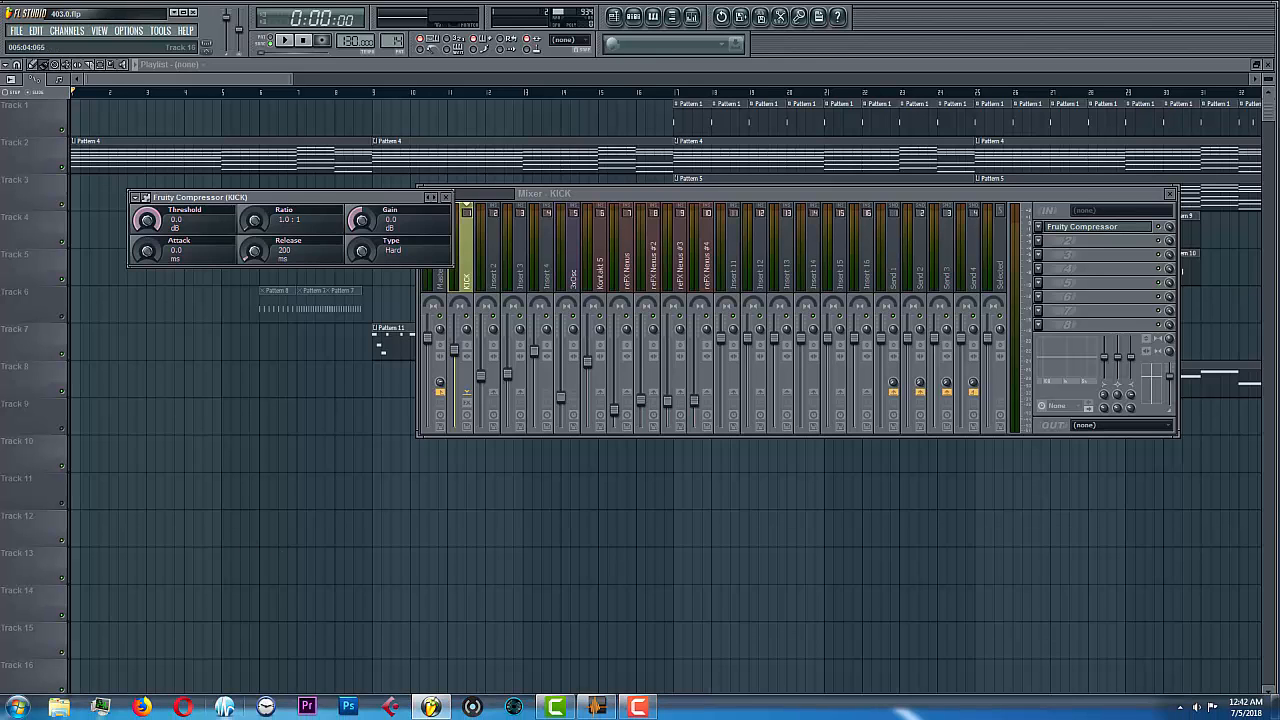
pyautogui.click(596, 710)
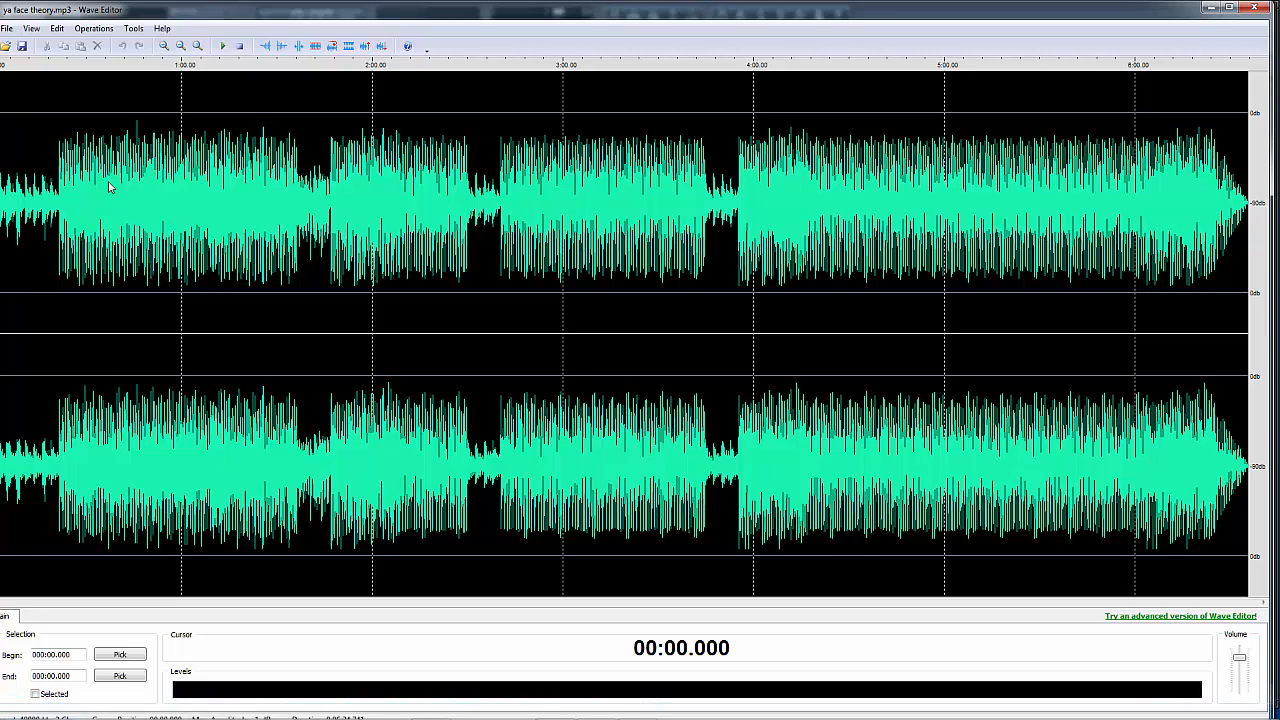
pyautogui.click(1210, 7)
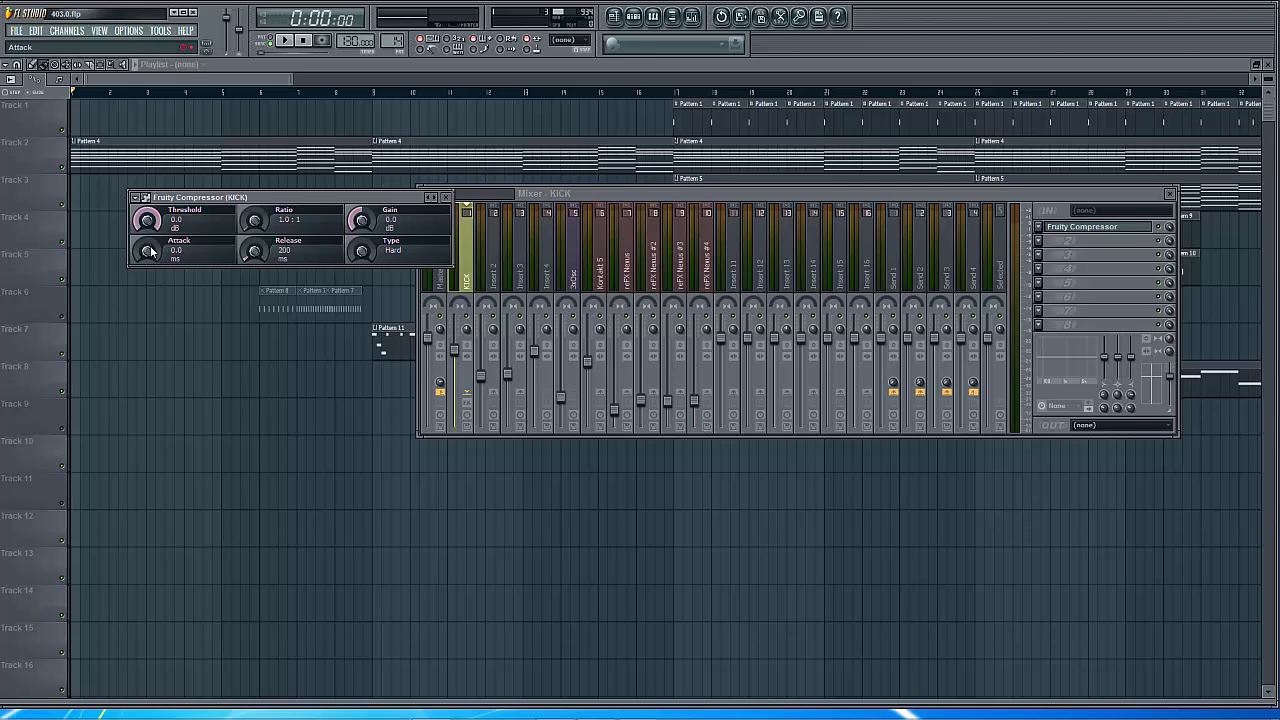
# Bring the KICK compressor's attack to its 0.0 ms minimum and set its release to 1 ms.
pyautogui.moveTo(150, 252); pyautogui.dragTo(150, 240)
pyautogui.moveTo(150, 252); pyautogui.dragTo(150, 288)
pyautogui.moveTo(251, 255); pyautogui.dragTo(251, 288)
pyautogui.moveTo(252, 249)
pyautogui.mouseDown()
pyautogui.moveTo(252, 216)
pyautogui.moveTo(252, 260)
pyautogui.mouseUp()
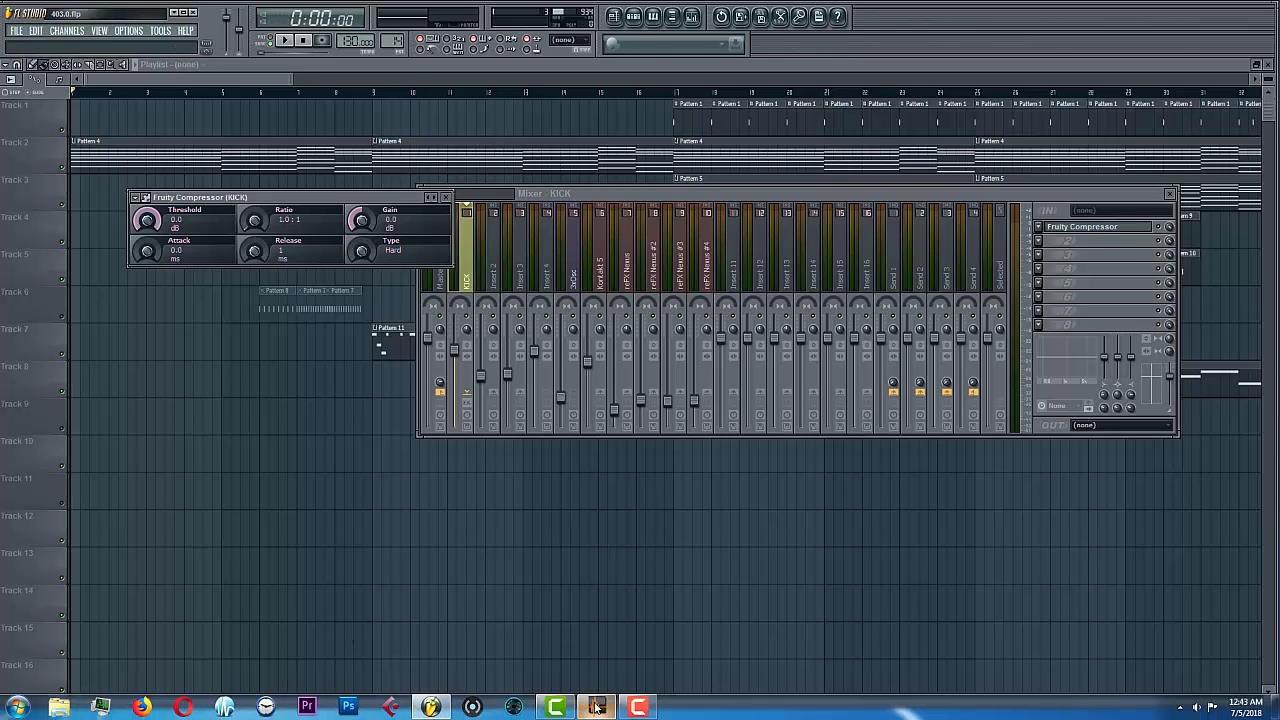
# Review the waveform in Wave Editor with regard to release time and return to FL Studio.
pyautogui.moveTo(597, 708)
pyautogui.moveTo(600, 650)
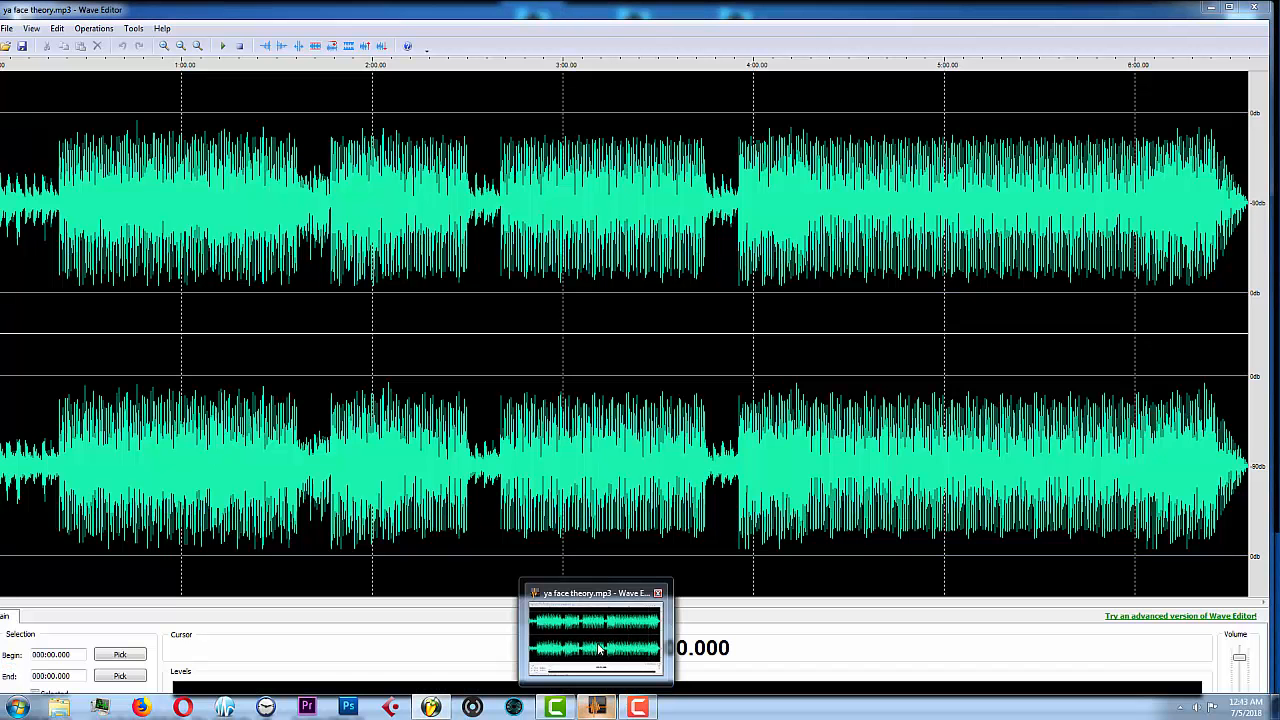
pyautogui.click(600, 650)
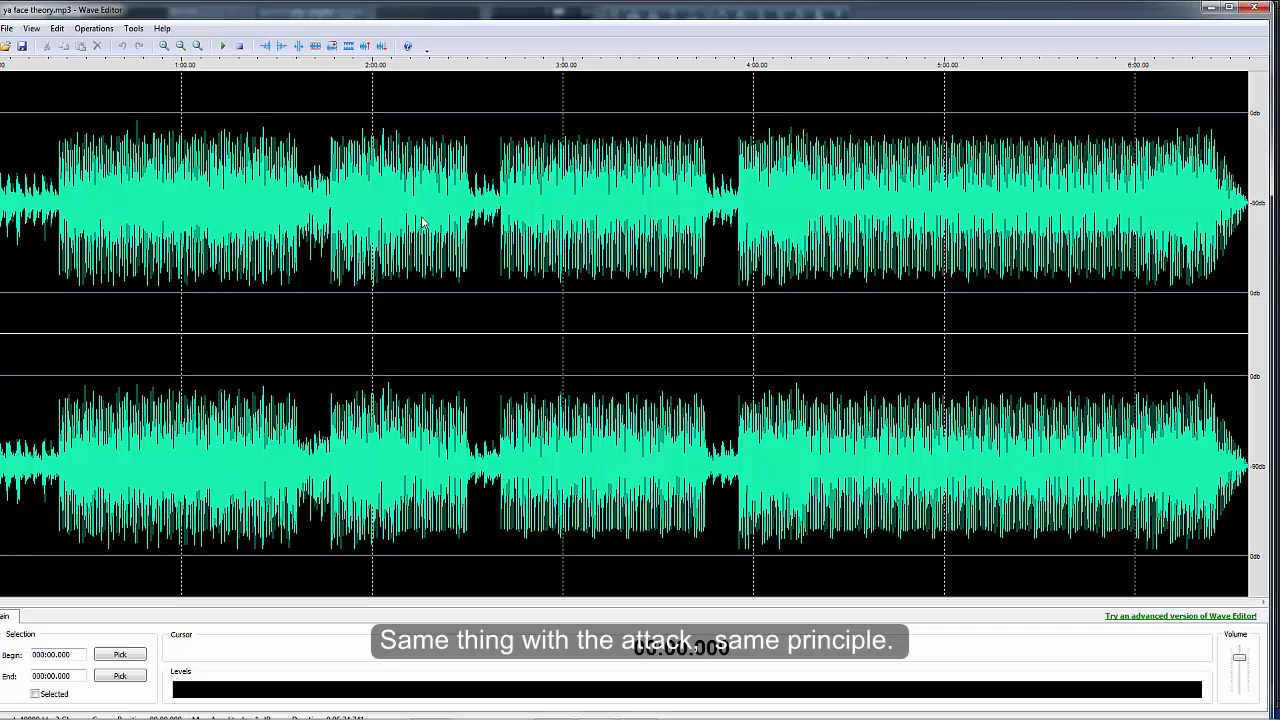
pyautogui.click(1210, 7)
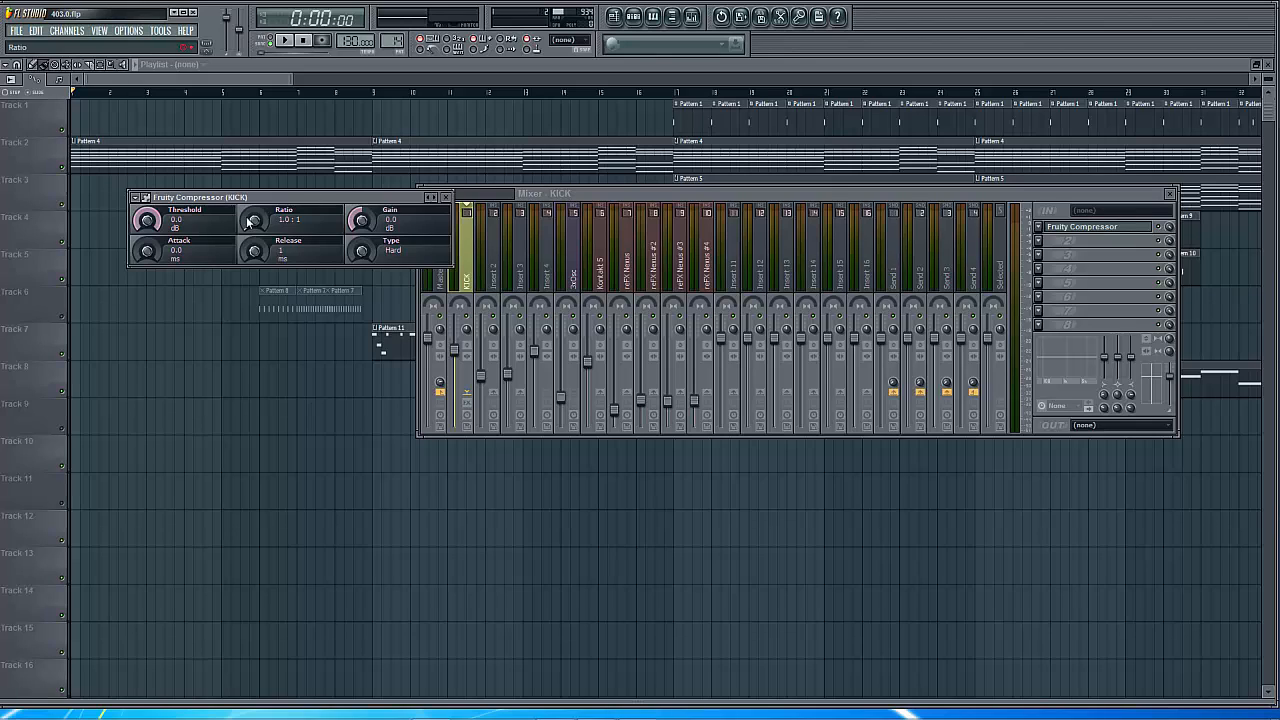
# Set the KICK compressor's ratio to 1.3:1 and check the peaks of the waveform in Wave Editor.
pyautogui.moveTo(249, 222); pyautogui.dragTo(249, 221)
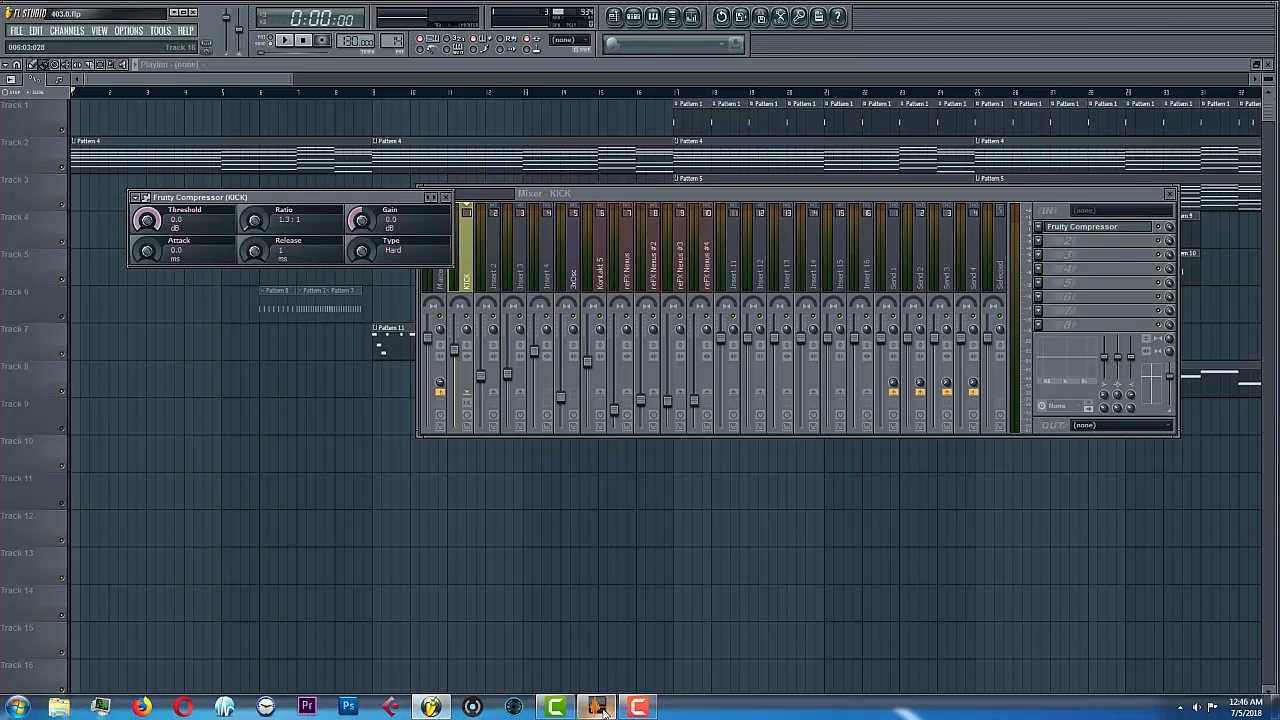
pyautogui.click(597, 708)
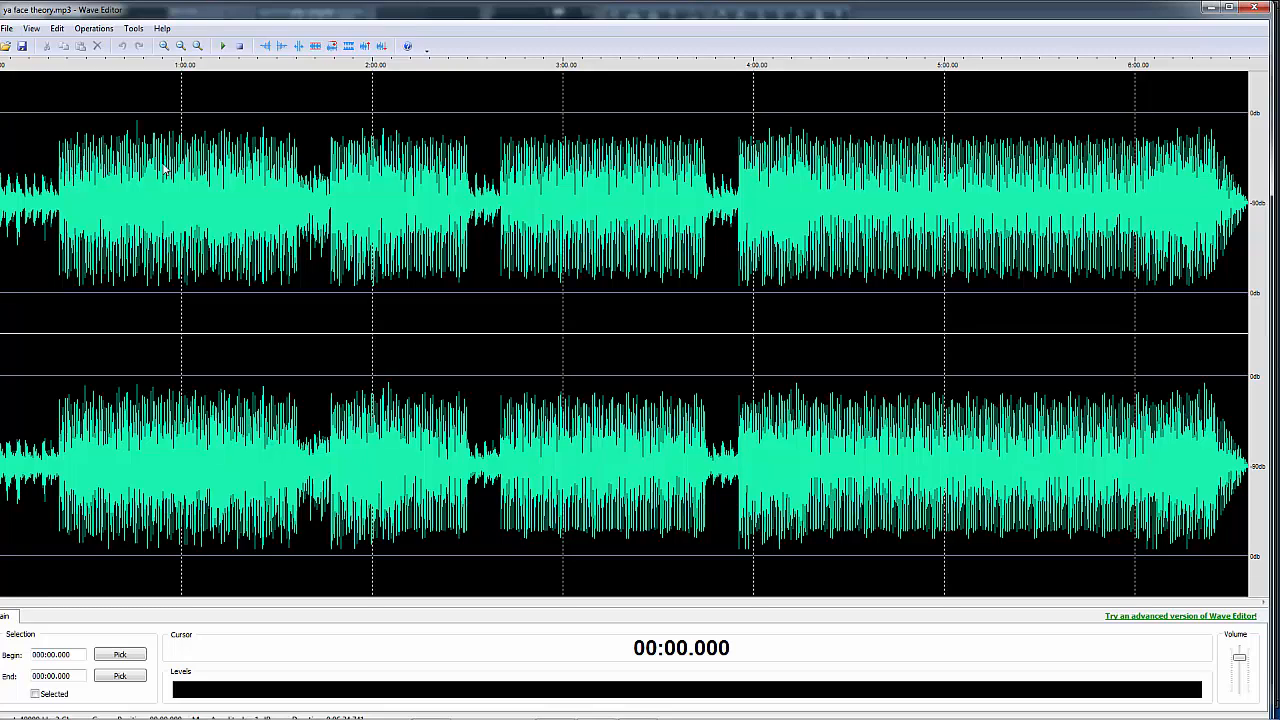
pyautogui.click(1210, 7)
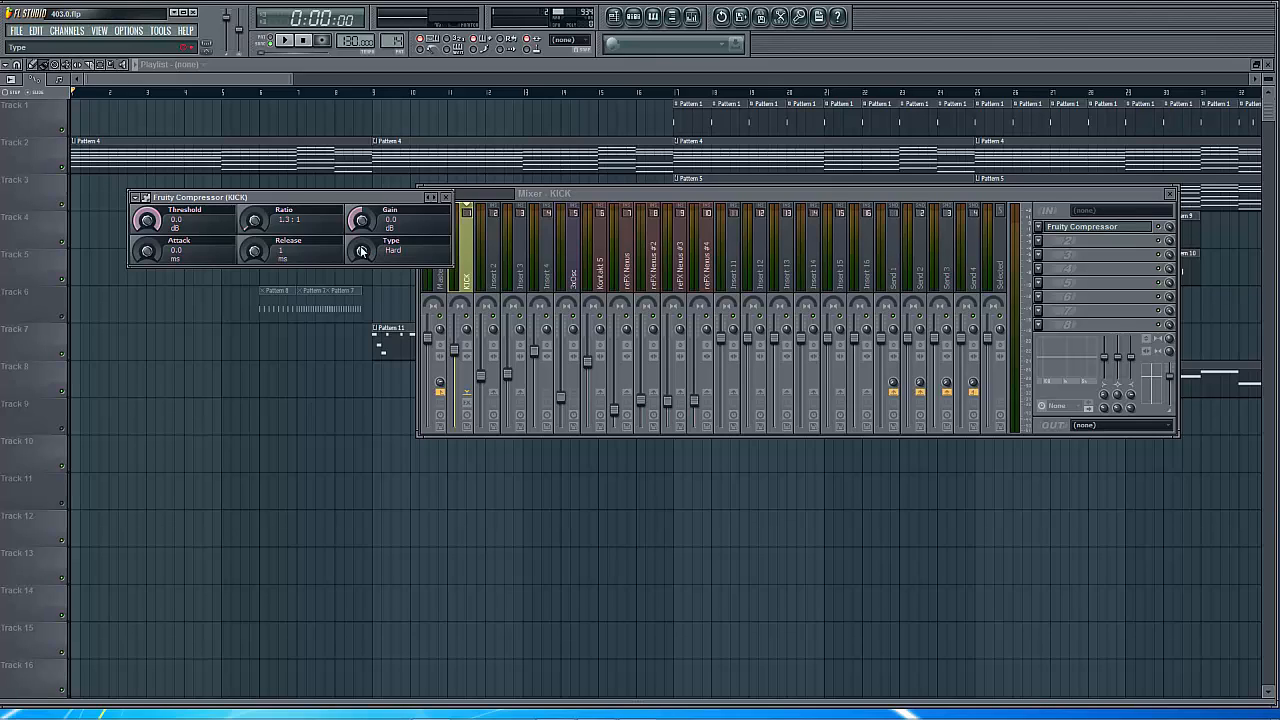
# Try out the KICK compressor's Type settings and return to Hard.
pyautogui.moveTo(362, 251); pyautogui.dragTo(354, 250)
pyautogui.scroll(-5, 362, 250)
pyautogui.moveTo(362, 251); pyautogui.dragTo(372, 241)
pyautogui.moveTo(368, 251); pyautogui.dragTo(368, 262)
# Start song playback, move the mixer below the playlist clips, and hide and reopen the KICK compressor window.
pyautogui.click(289, 40)
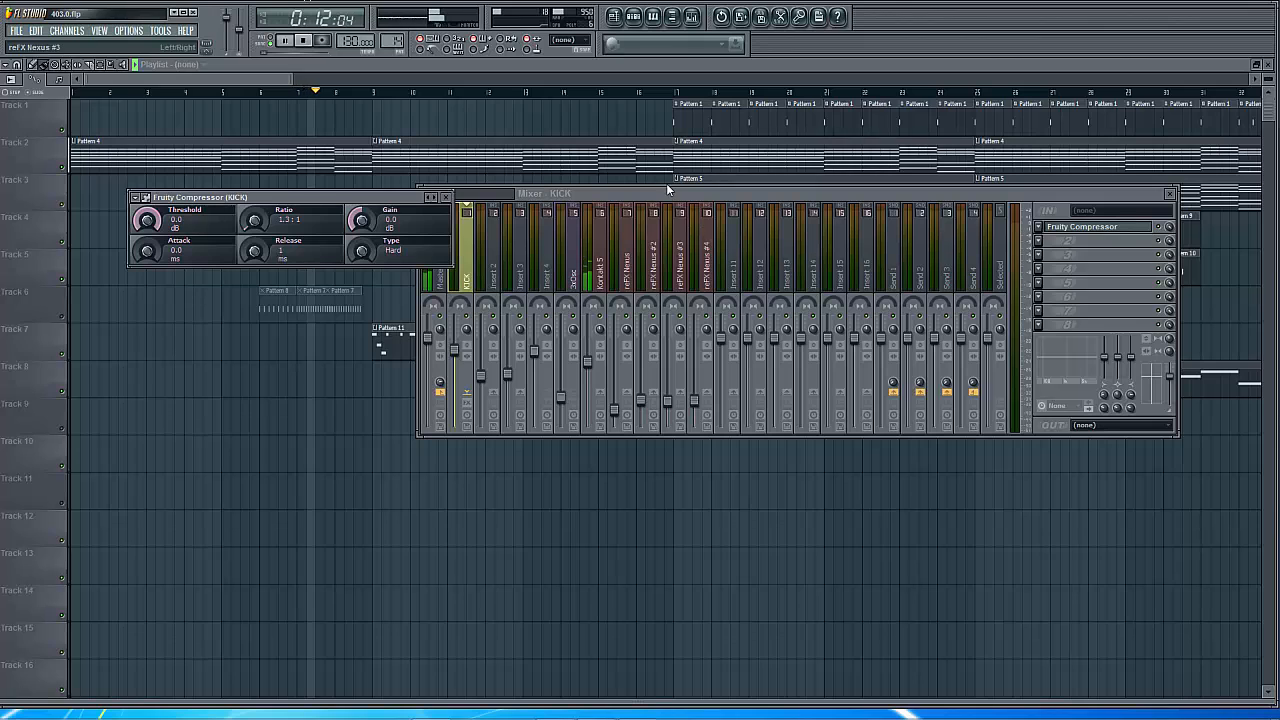
pyautogui.moveTo(670, 192); pyautogui.dragTo(564, 427)
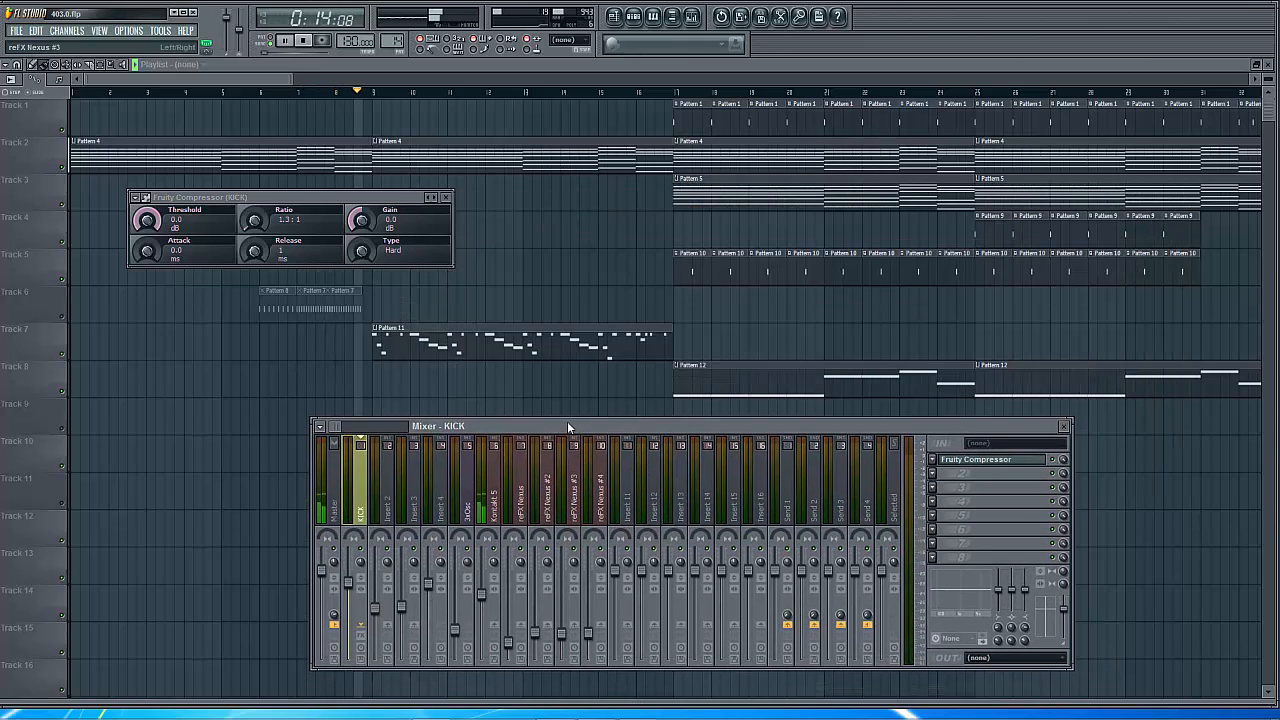
pyautogui.moveTo(660, 426); pyautogui.dragTo(568, 424)
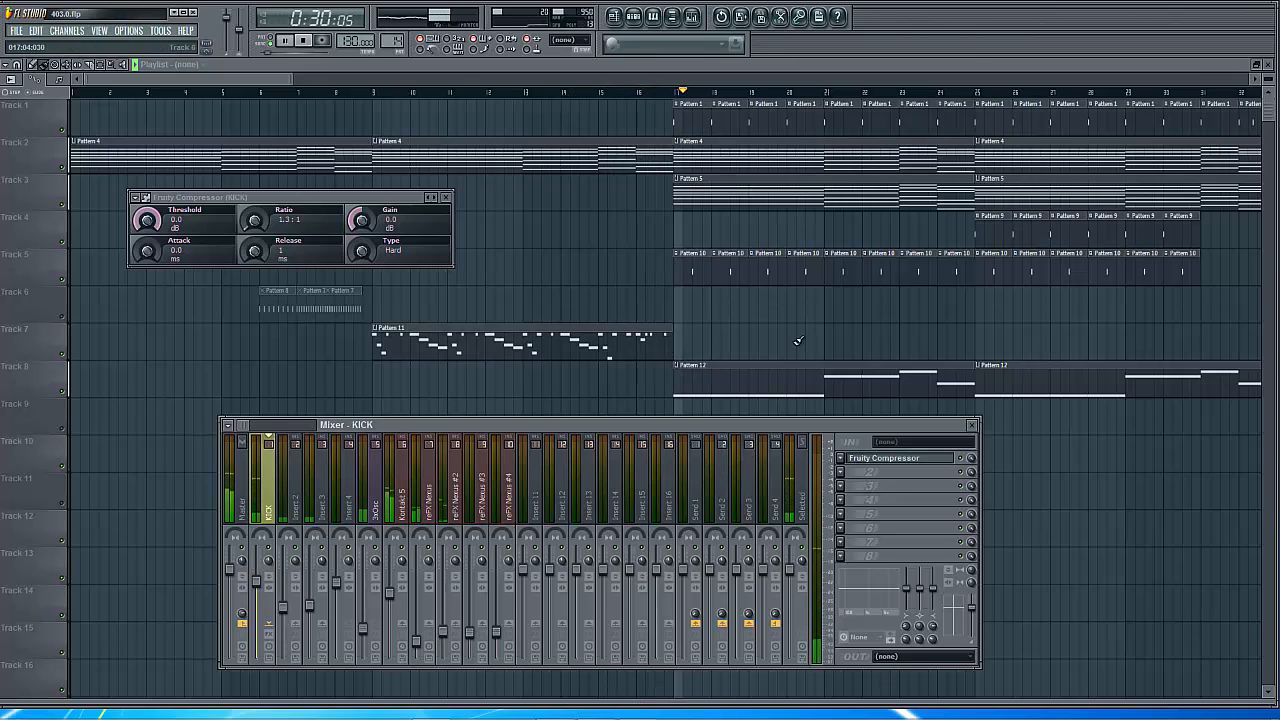
pyautogui.click(884, 459)
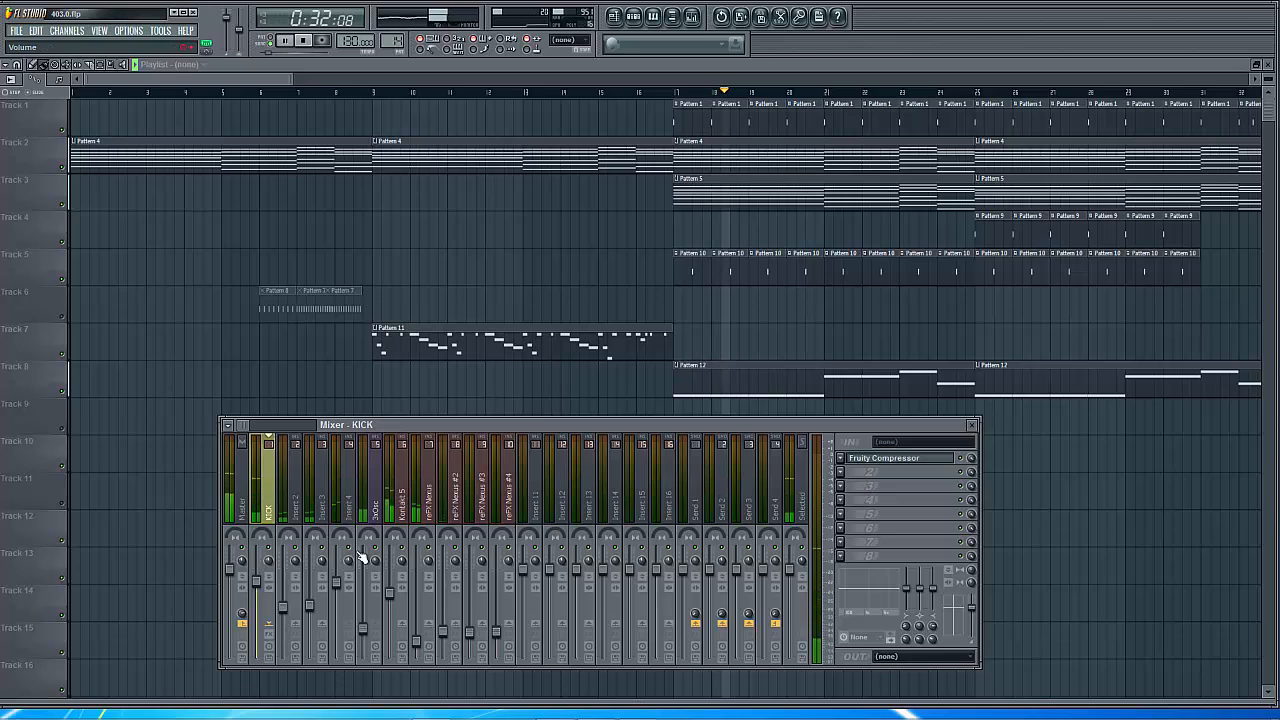
pyautogui.click(884, 459)
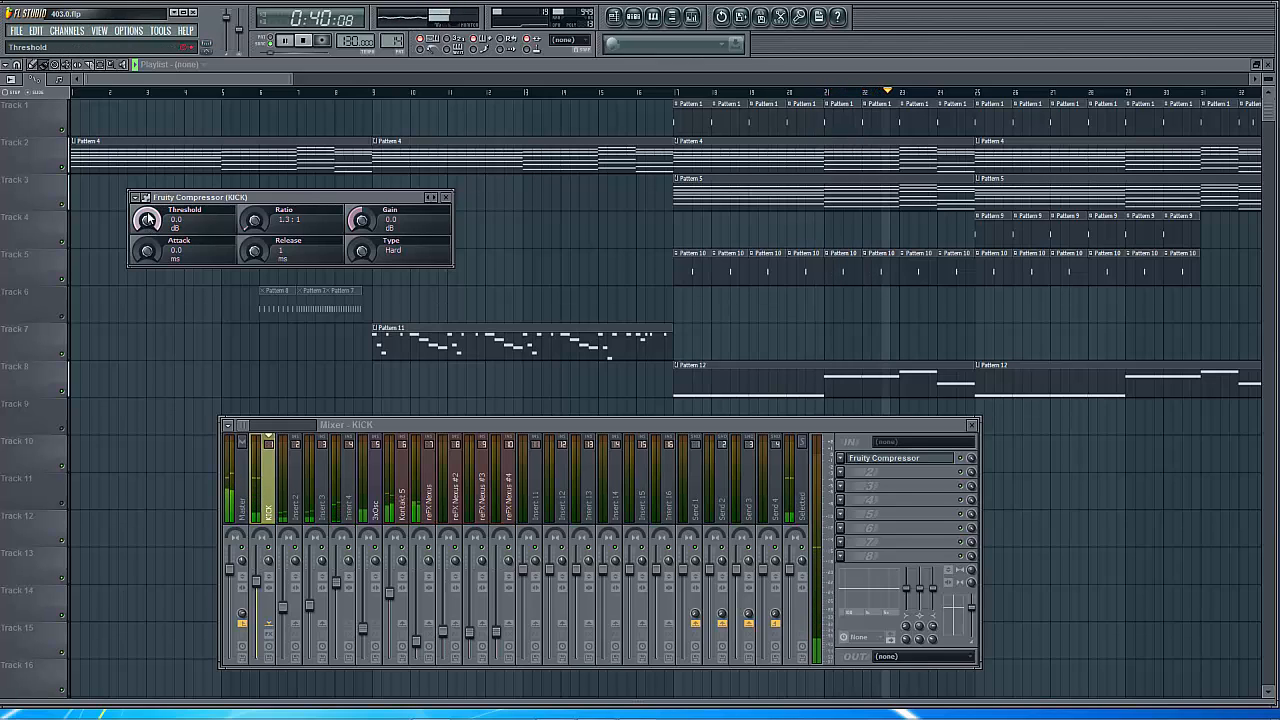
# Sweep the KICK compressor's threshold down to -60.0 dB and back up during playback, settling on -12.7 dB.
pyautogui.moveTo(148, 220); pyautogui.dragTo(148, 308)
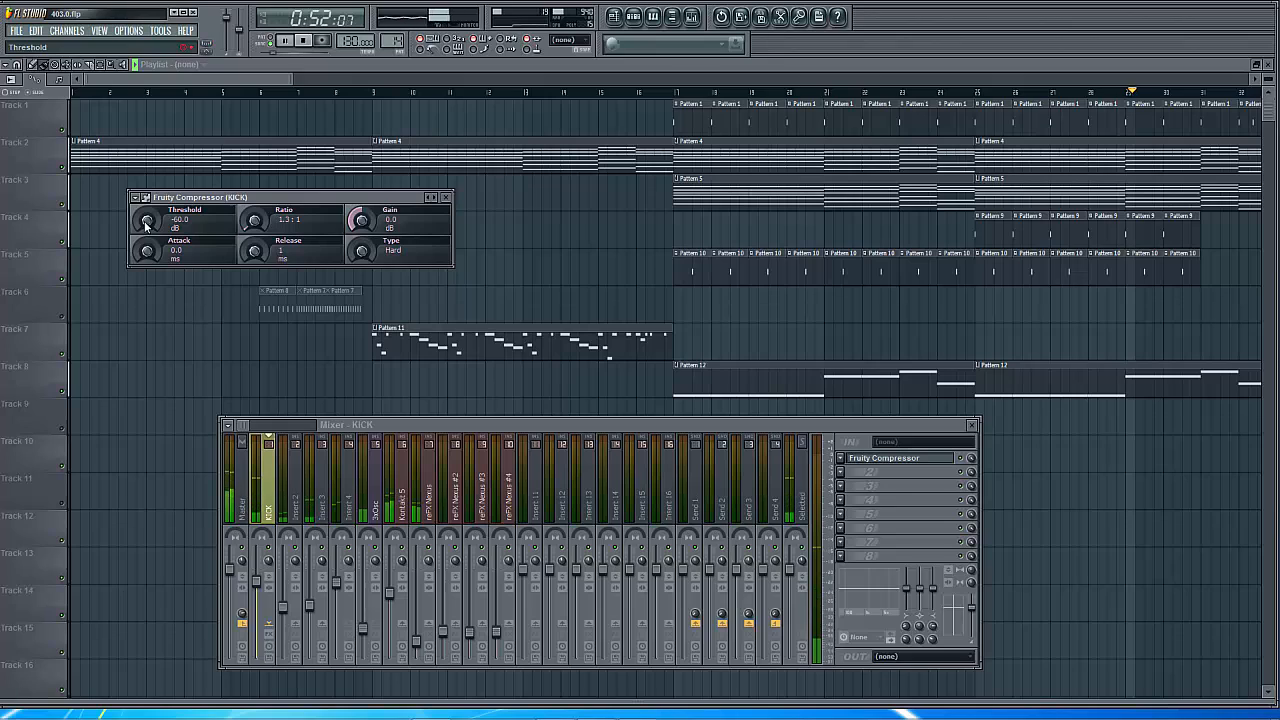
pyautogui.moveTo(146, 225); pyautogui.dragTo(146, 190)
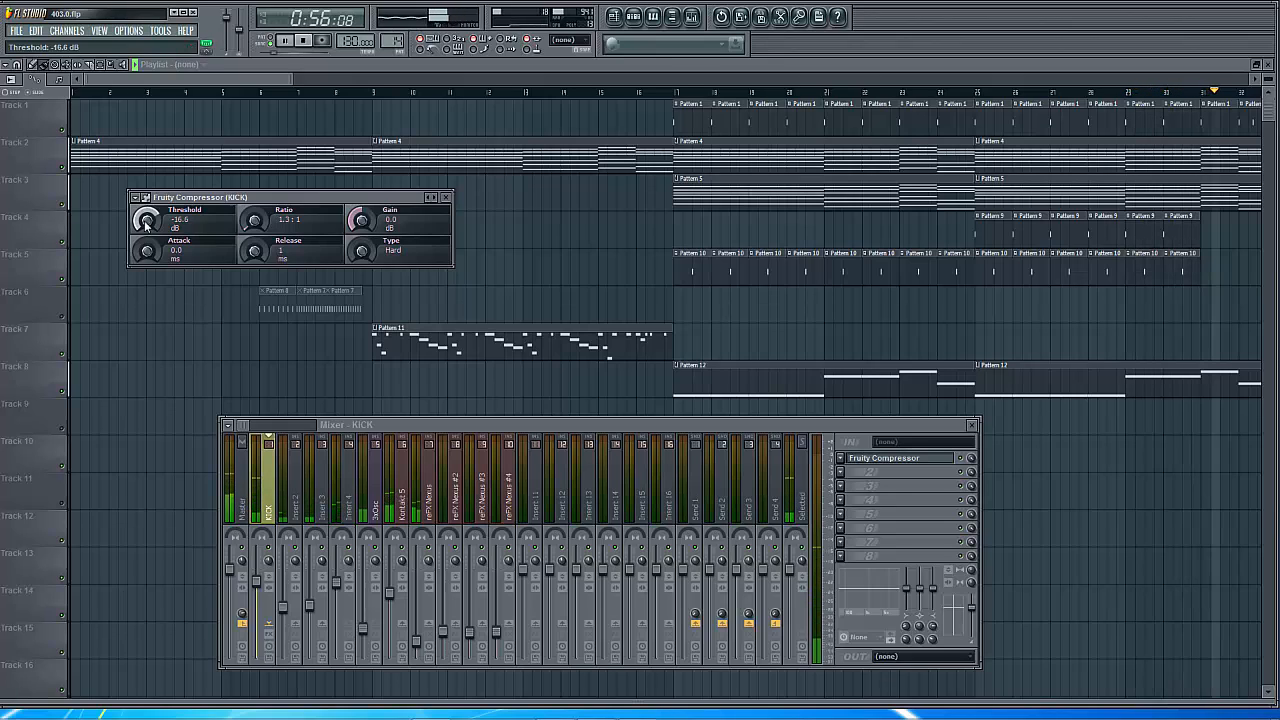
pyautogui.moveTo(146, 225); pyautogui.dragTo(146, 213)
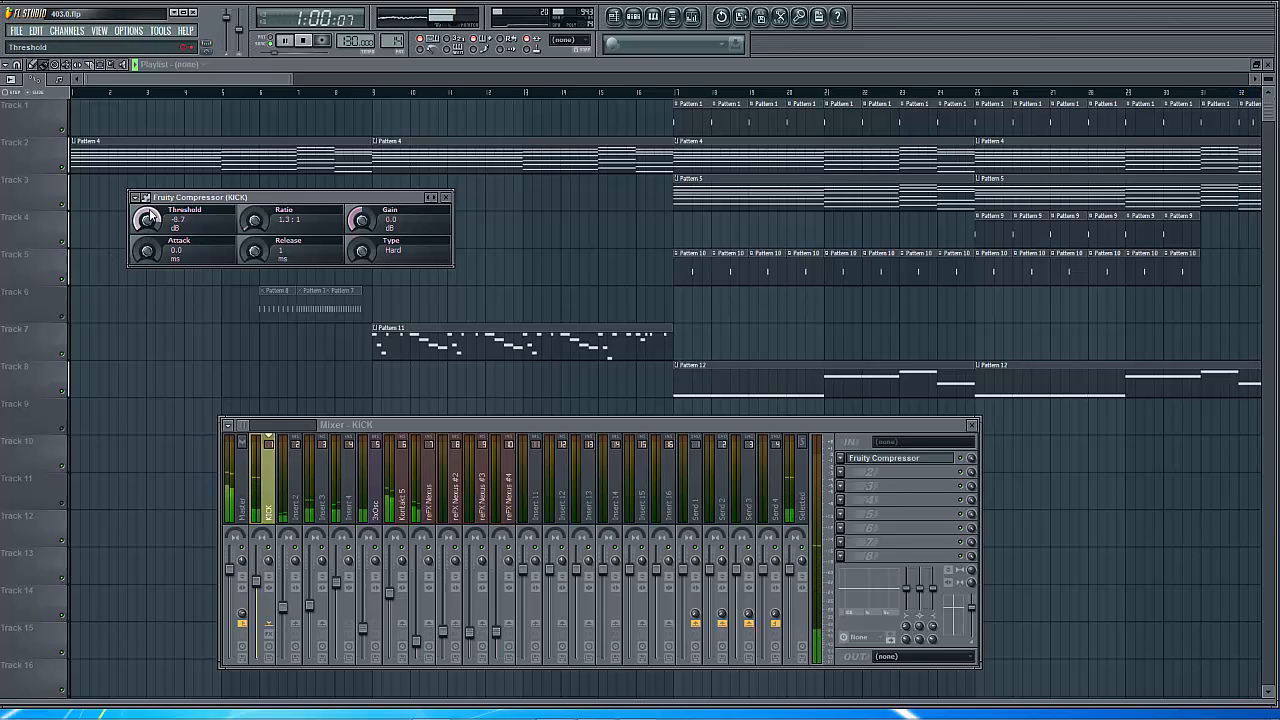
pyautogui.moveTo(148, 218); pyautogui.dragTo(148, 228)
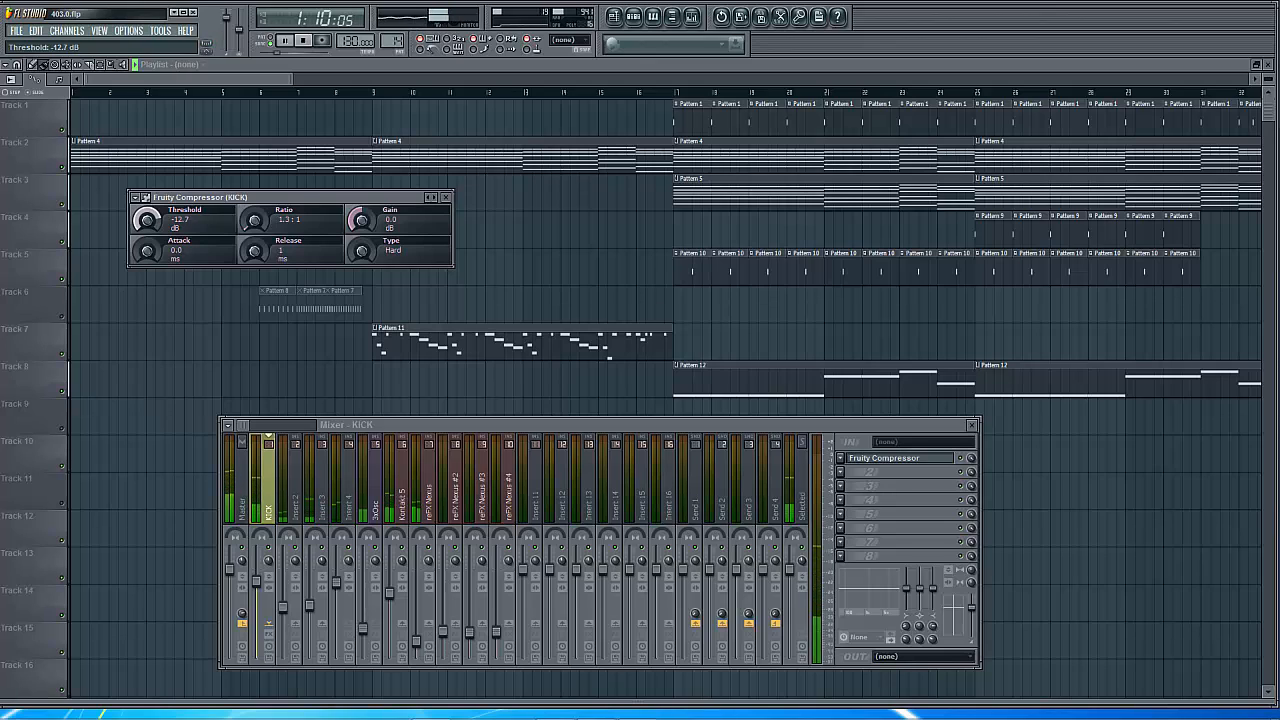
# Fine-tune the KICK compressor's threshold to -8.7 dB during playback, replaying the song from bar 17 and reopening the mixer and compressor.
pyautogui.moveTo(147, 220); pyautogui.dragTo(147, 218)
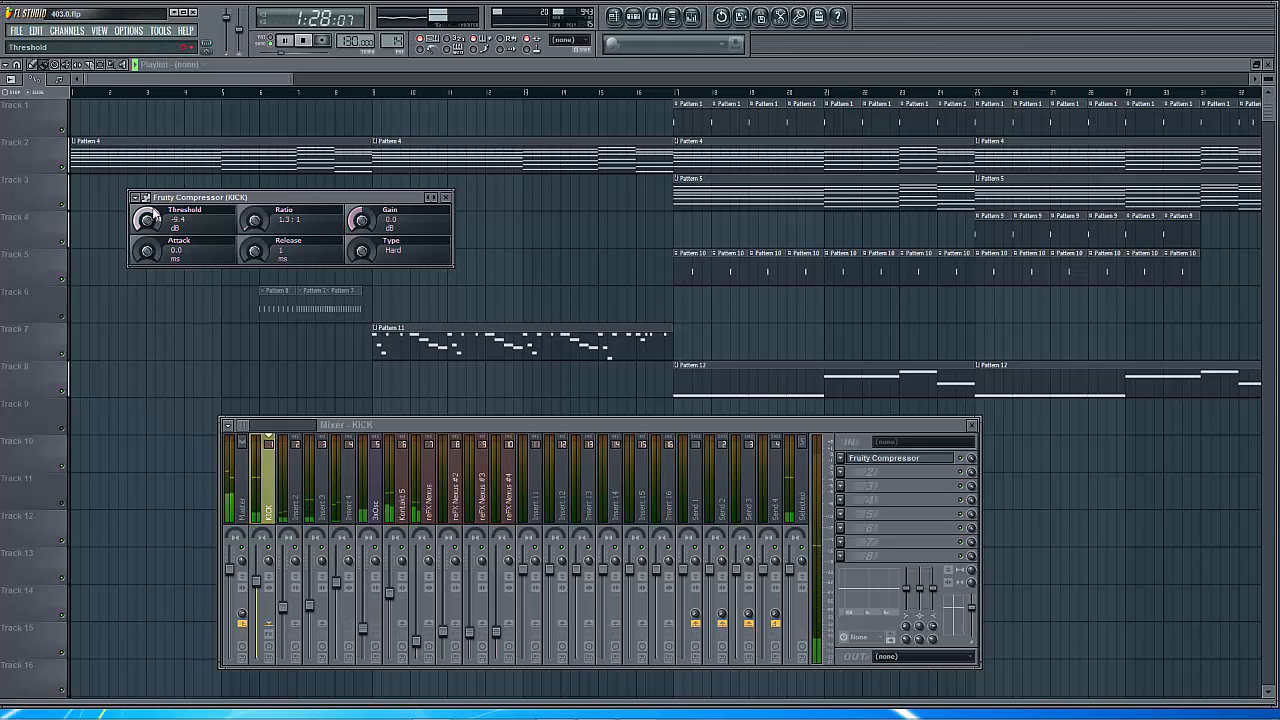
pyautogui.moveTo(155, 218); pyautogui.dragTo(147, 182)
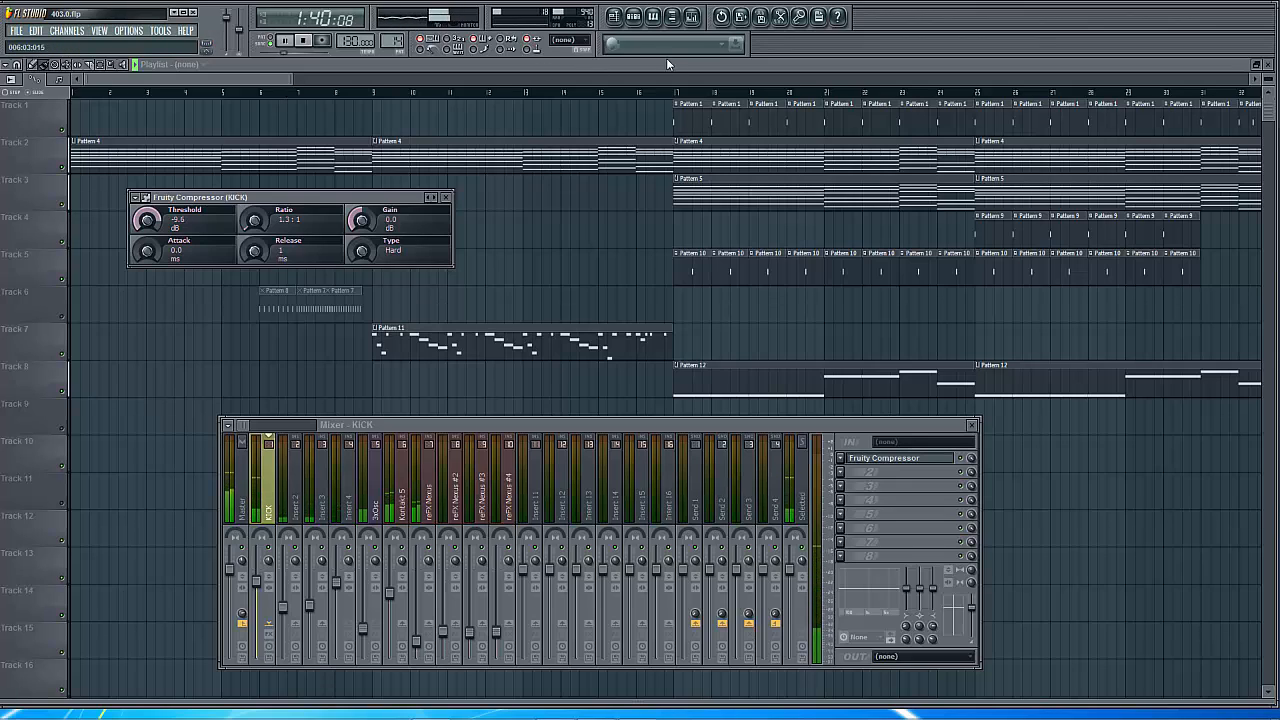
pyautogui.click(676, 93)
pyautogui.click(691, 16)
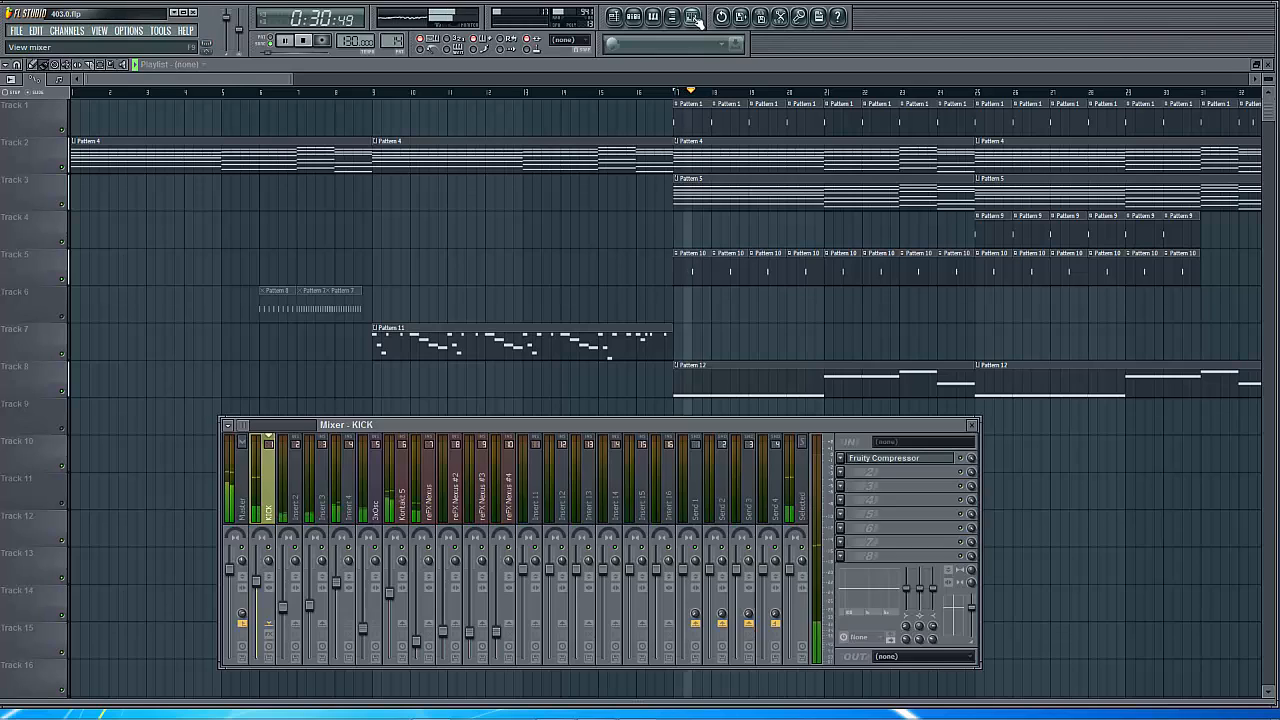
pyautogui.click(845, 458)
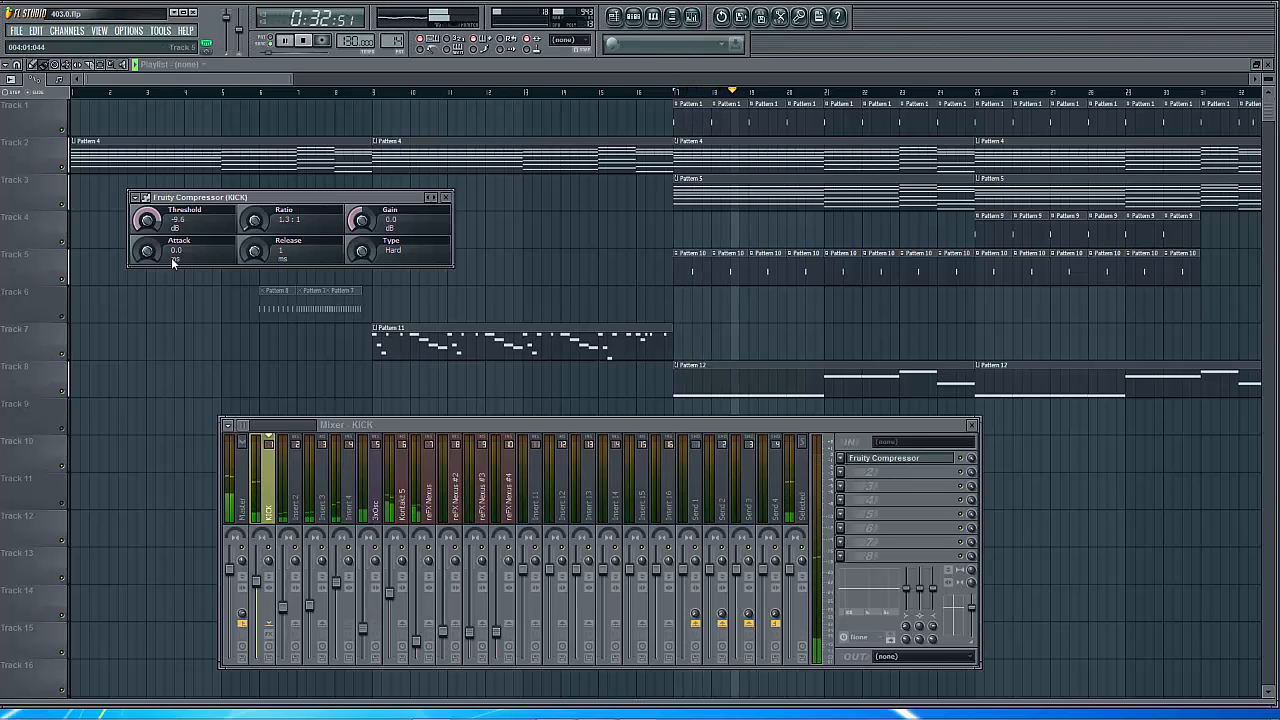
pyautogui.moveTo(153, 220)
pyautogui.mouseDown()
pyautogui.moveTo(153, 257)
pyautogui.moveTo(153, 219)
pyautogui.mouseUp()
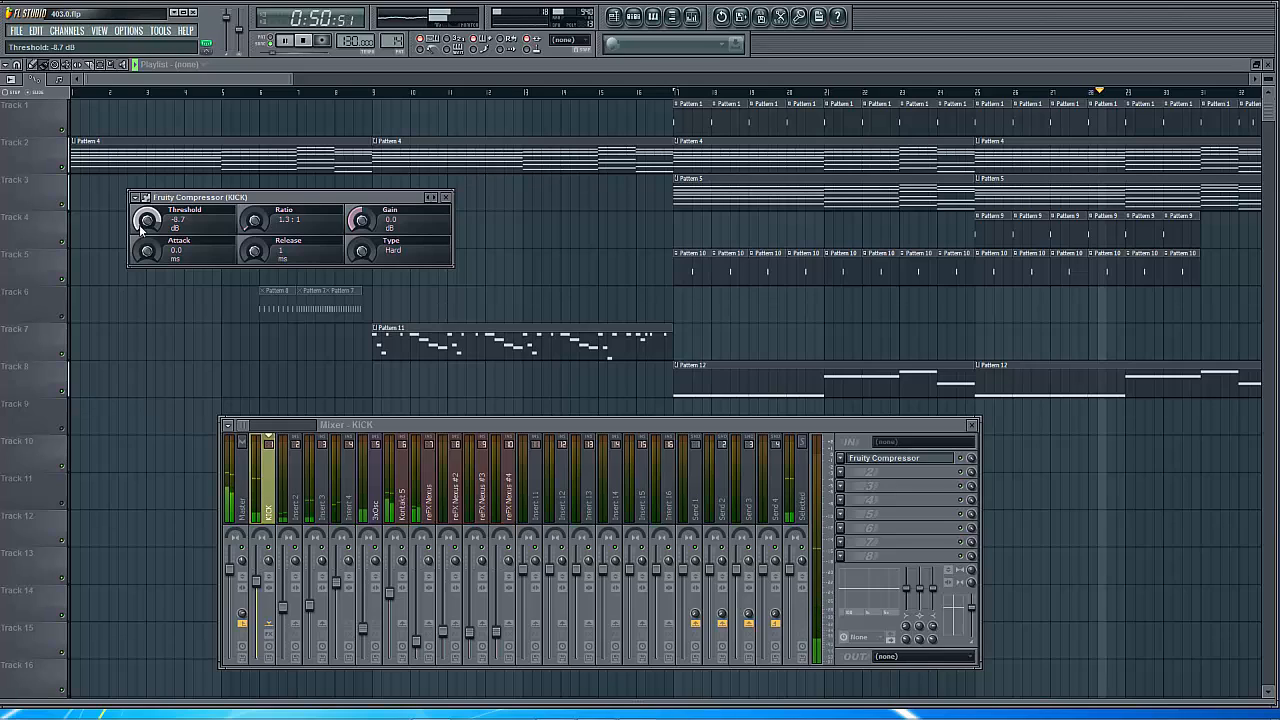
# Restart playback from bar 17 and adjust the KICK compressor's attack by ear, settling on 23.4 ms.
pyautogui.click(312, 40)
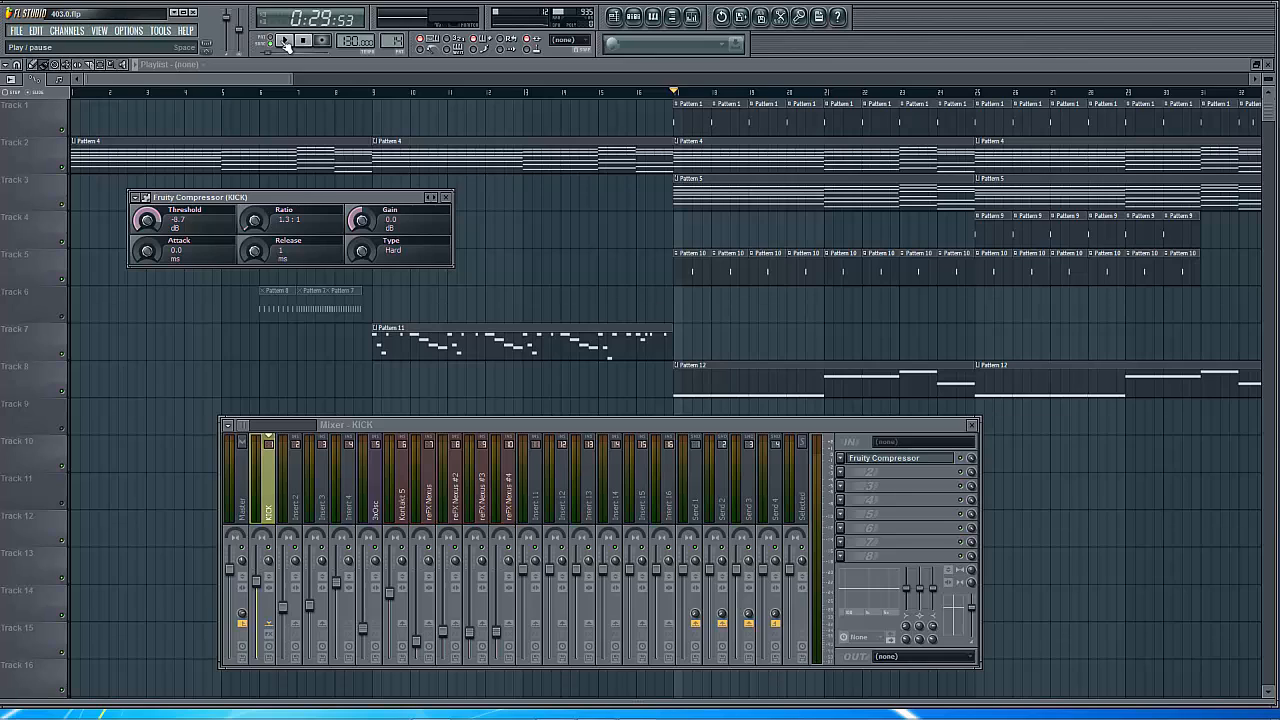
pyautogui.click(285, 42)
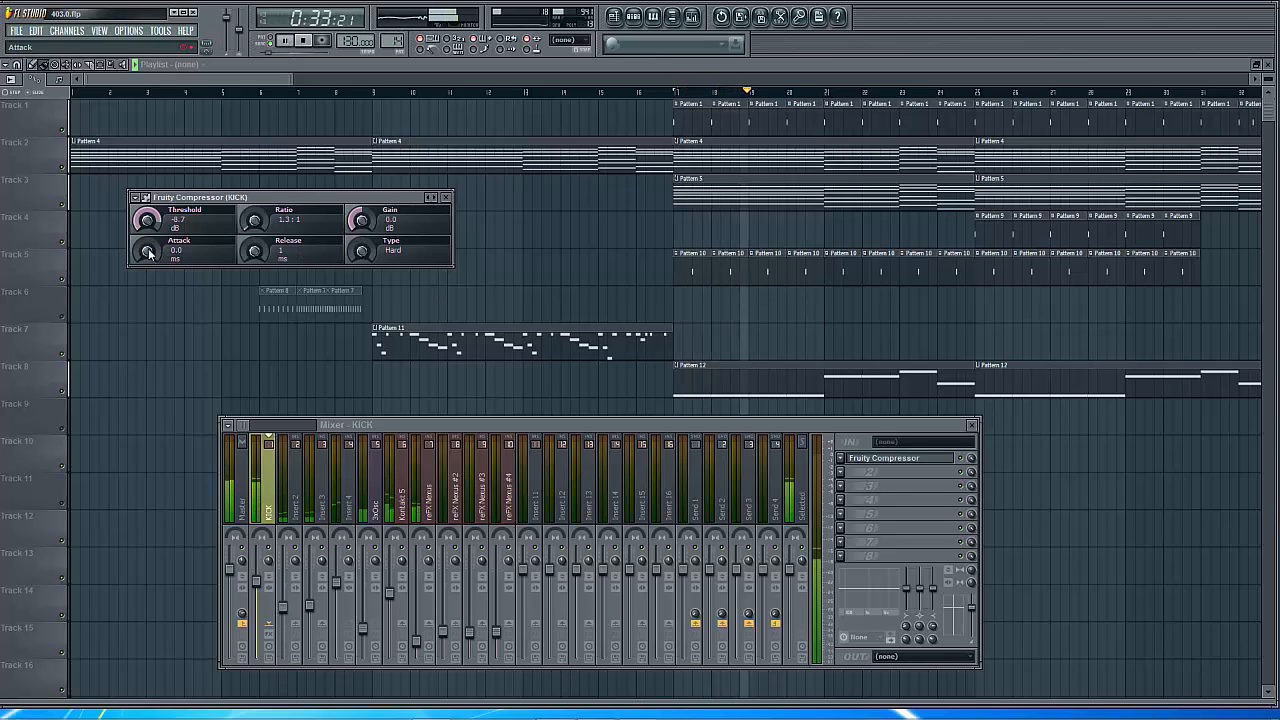
pyautogui.moveTo(148, 253)
pyautogui.mouseDown()
pyautogui.moveTo(148, 216)
pyautogui.moveTo(148, 253)
pyautogui.mouseUp()
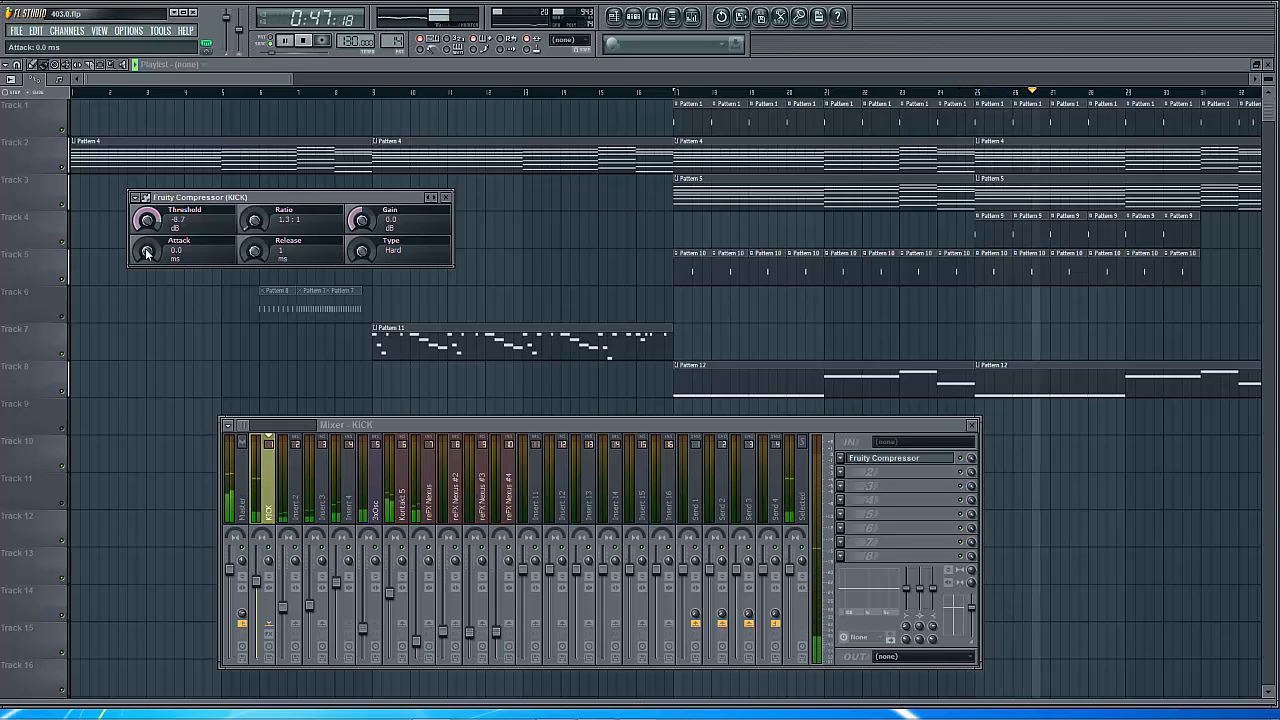
pyautogui.moveTo(146, 252); pyautogui.dragTo(146, 217)
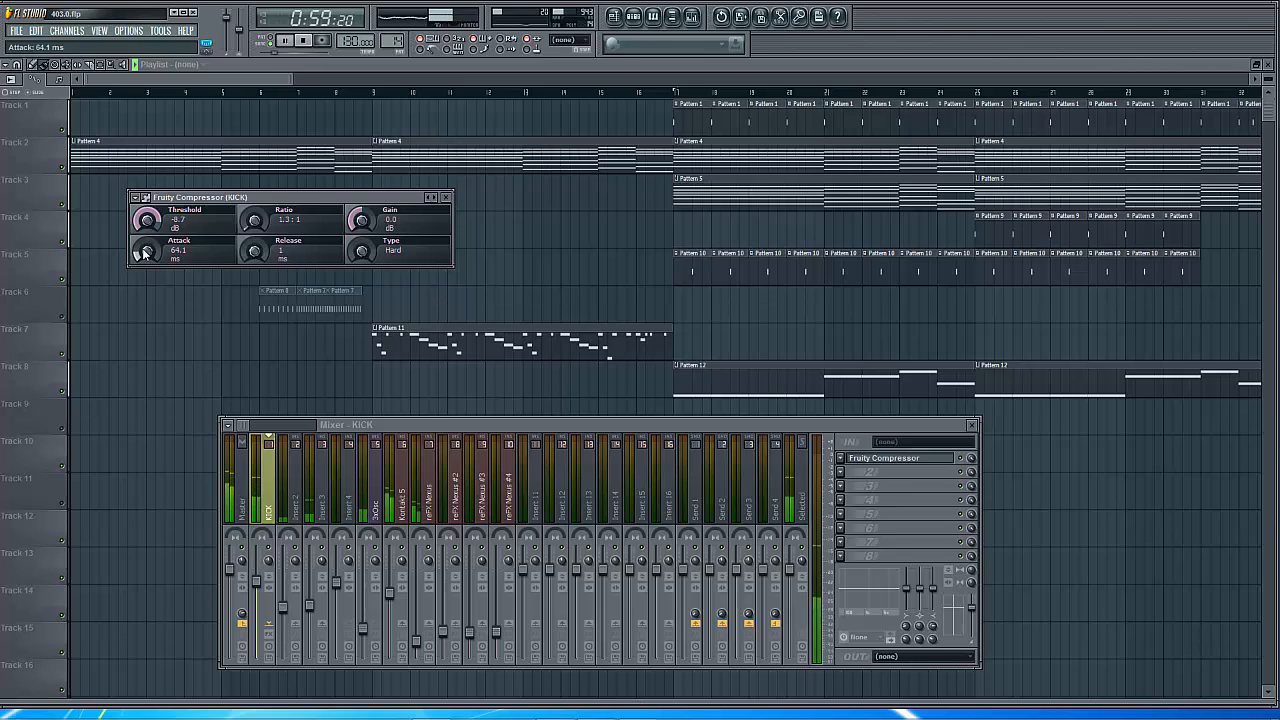
pyautogui.moveTo(146, 254); pyautogui.dragTo(146, 264)
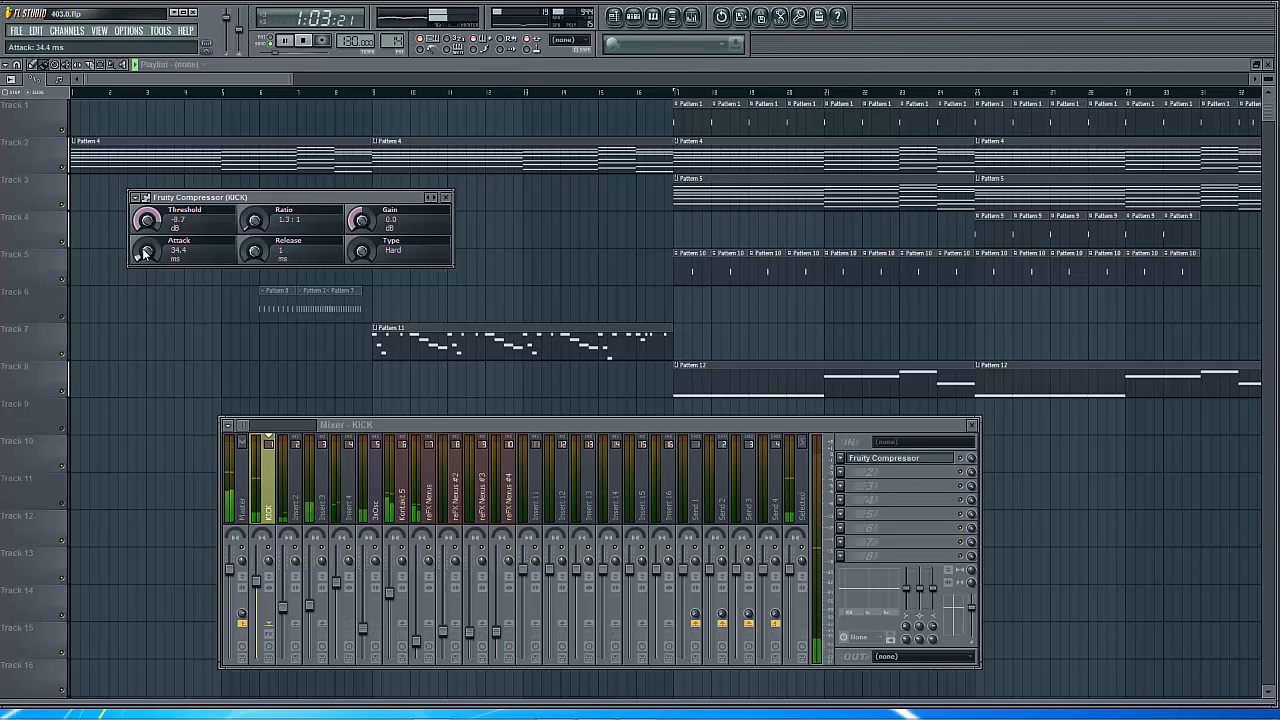
pyautogui.moveTo(143, 254); pyautogui.dragTo(143, 259)
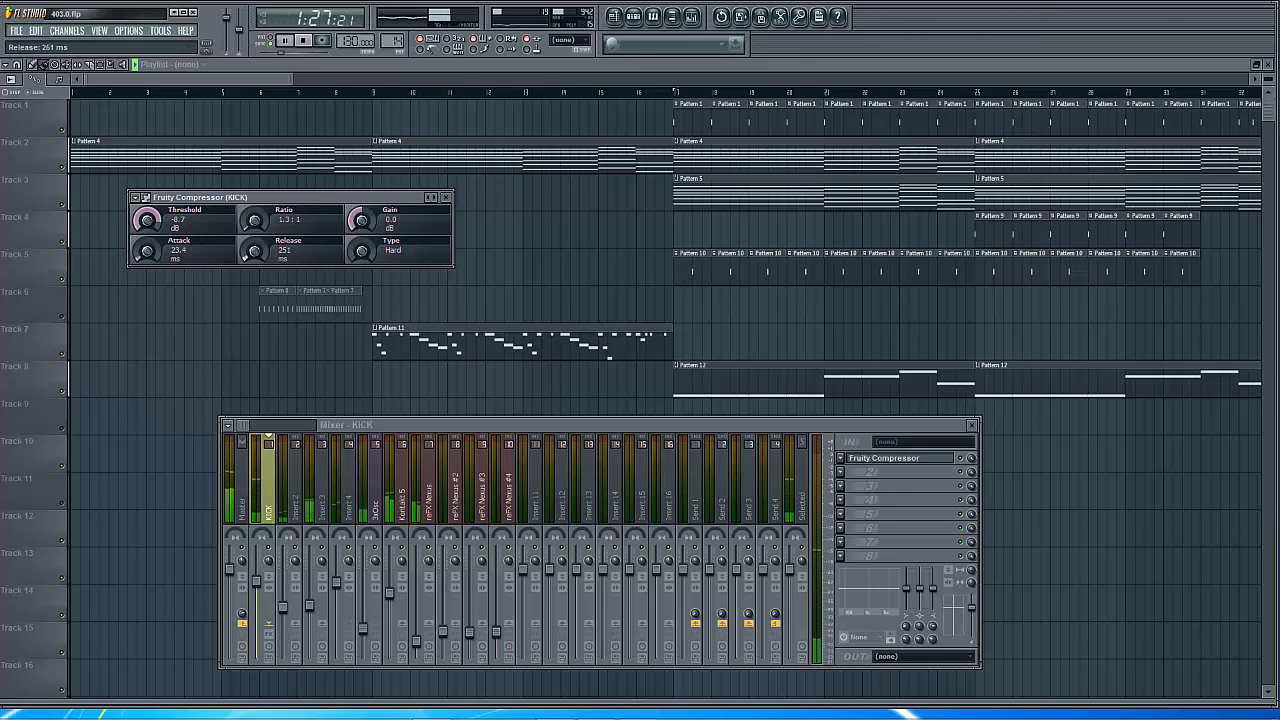
# Sweep the KICK compressor's release up to 3531 ms and back down below 1000 ms, replaying from bar 17.
pyautogui.moveTo(254, 250); pyautogui.dragTo(254, 258)
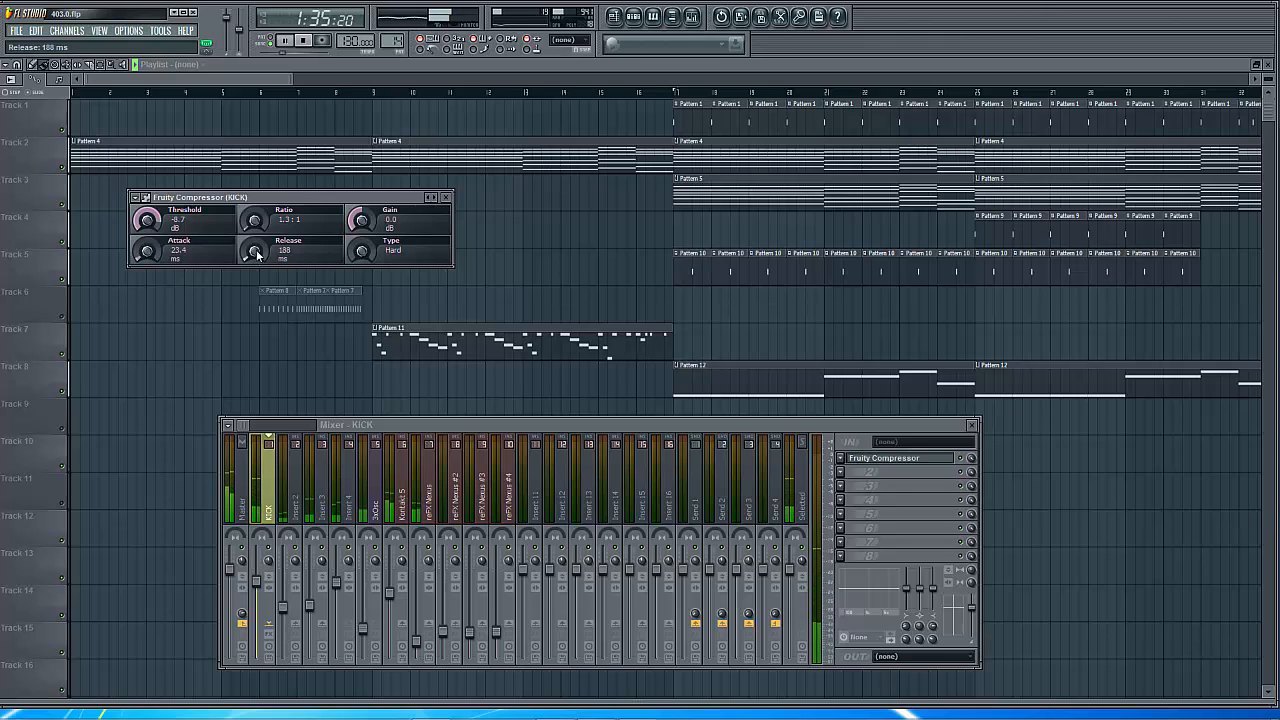
pyautogui.moveTo(255, 251)
pyautogui.mouseDown()
pyautogui.moveTo(255, 232)
pyautogui.moveTo(255, 245)
pyautogui.mouseUp()
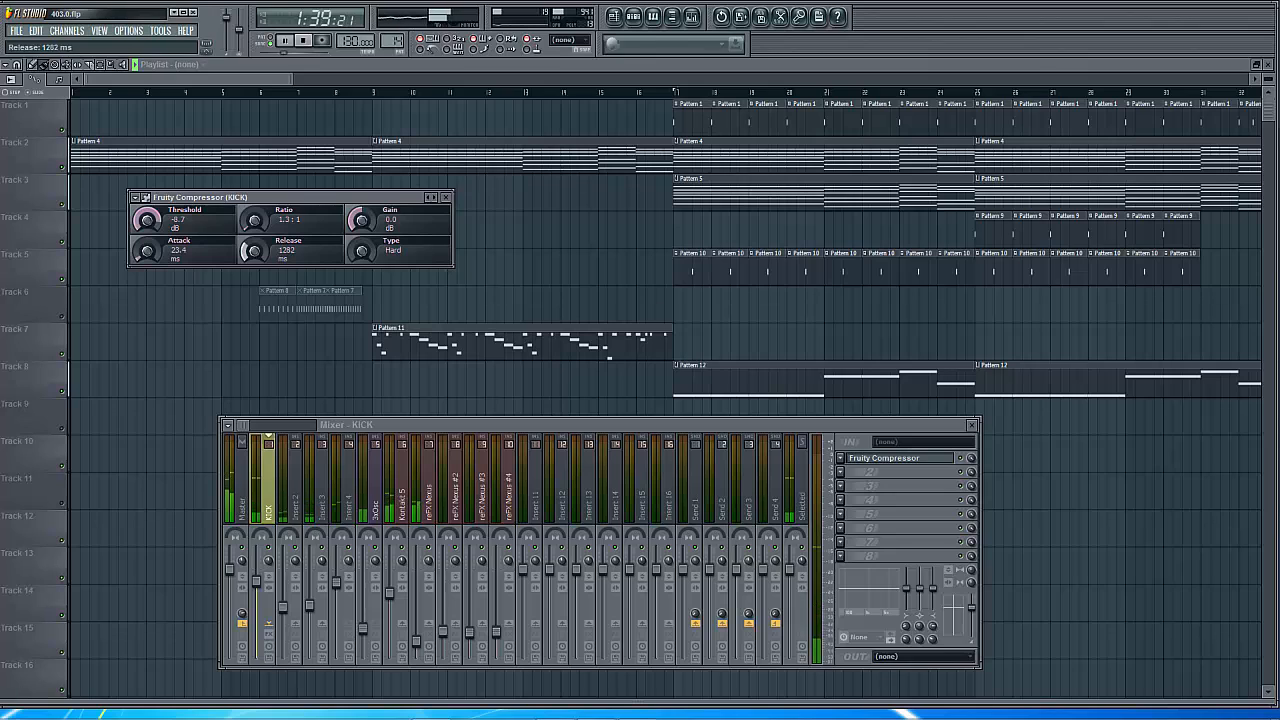
pyautogui.click(691, 17)
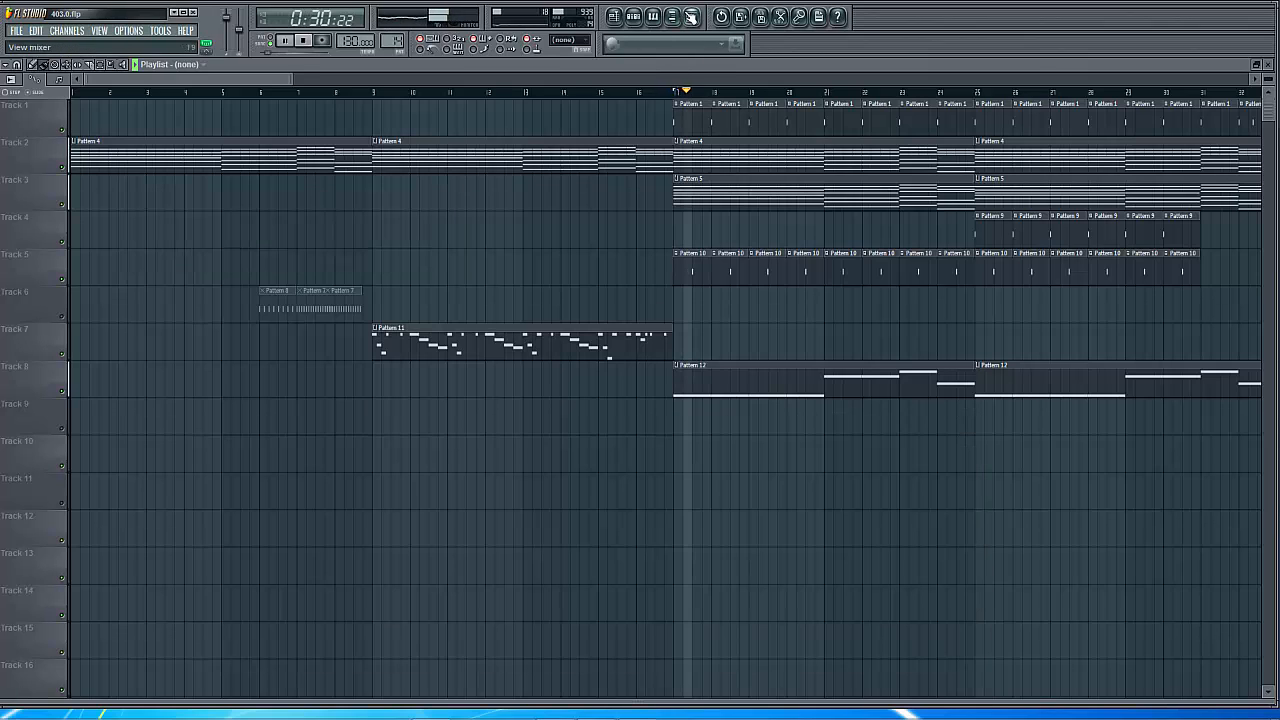
pyautogui.click(691, 17)
pyautogui.click(884, 458)
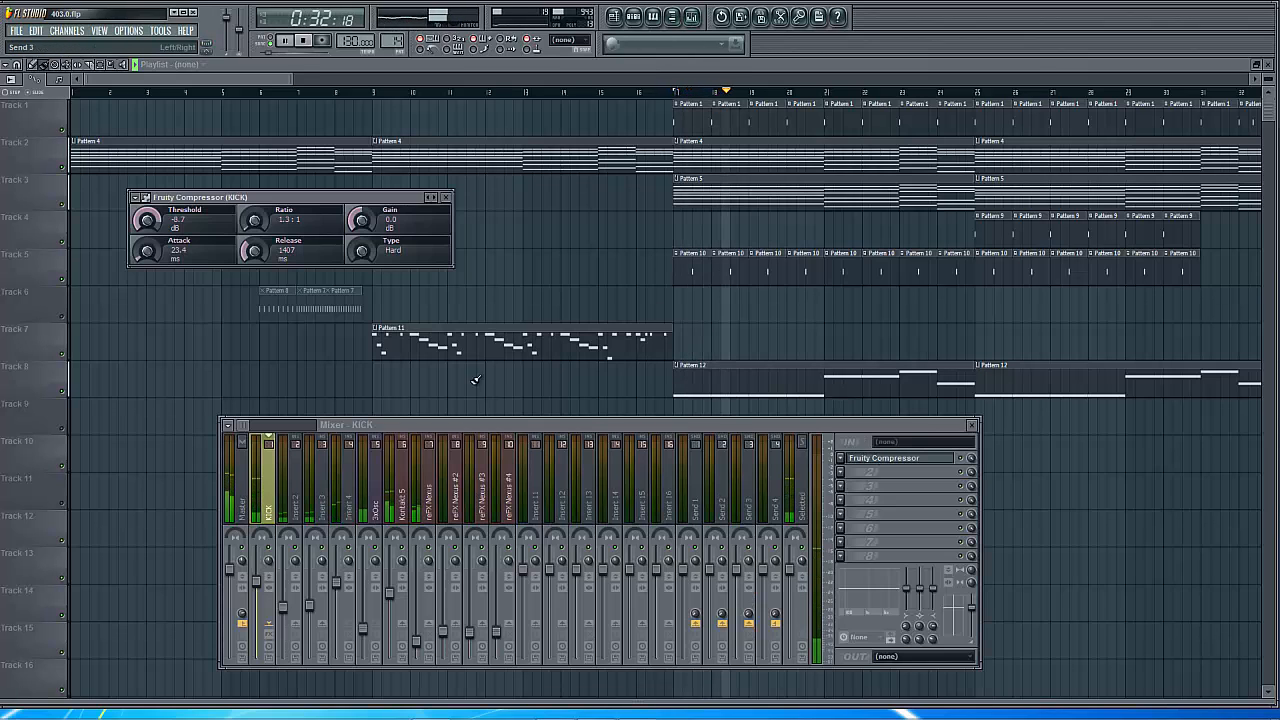
pyautogui.moveTo(254, 250); pyautogui.dragTo(254, 218)
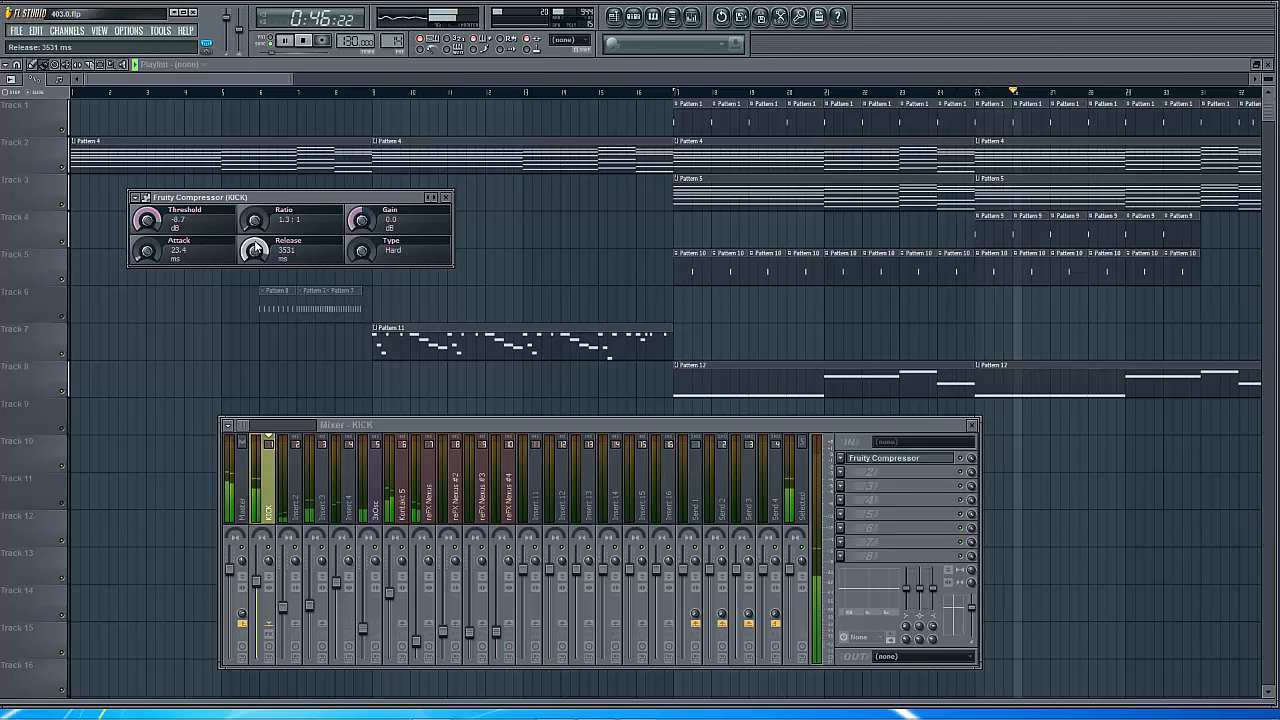
pyautogui.moveTo(255, 247); pyautogui.dragTo(255, 278)
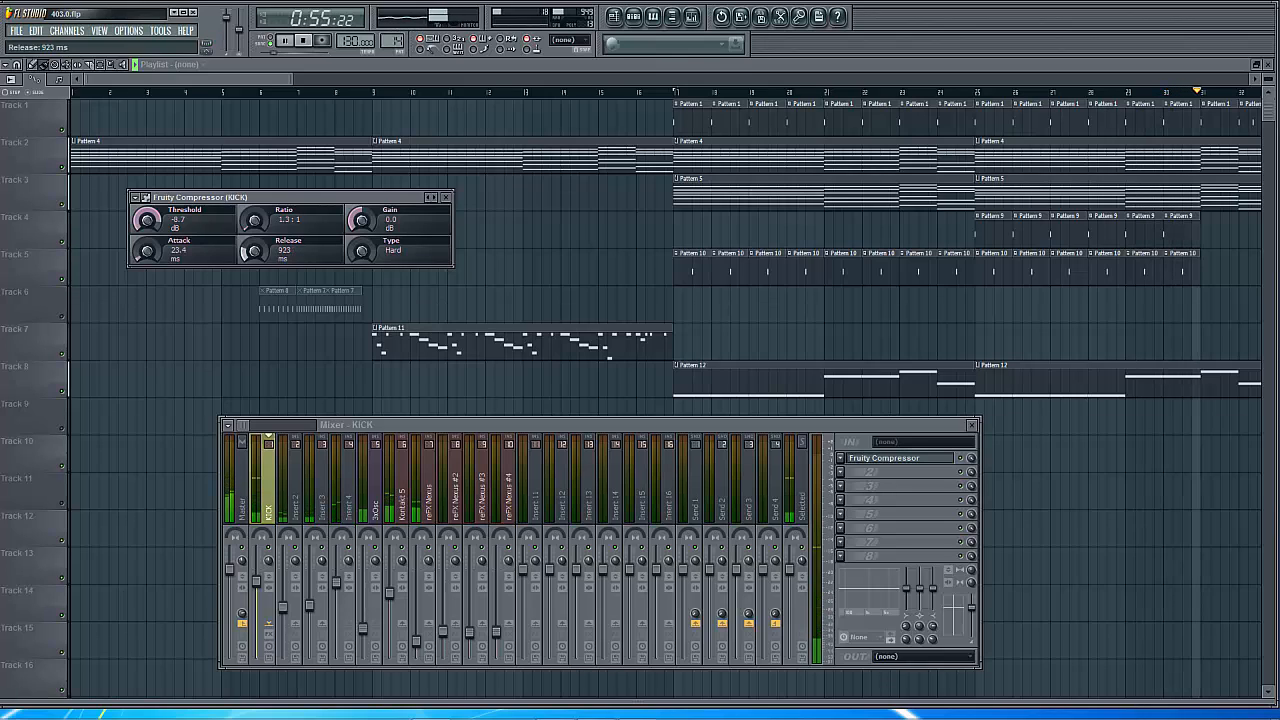
# Pause and resume playback, and set the KICK compressor's release to 188 ms and gain to 3.5 dB.
pyautogui.click(293, 40)
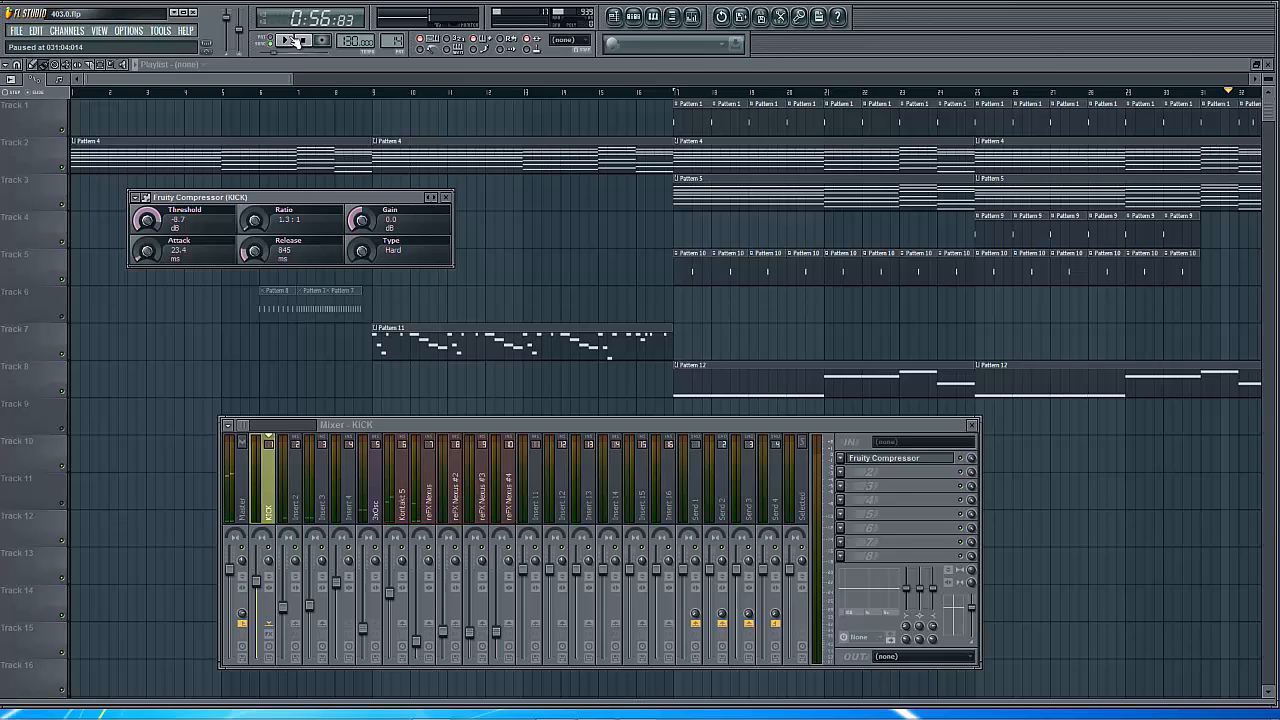
pyautogui.click(293, 40)
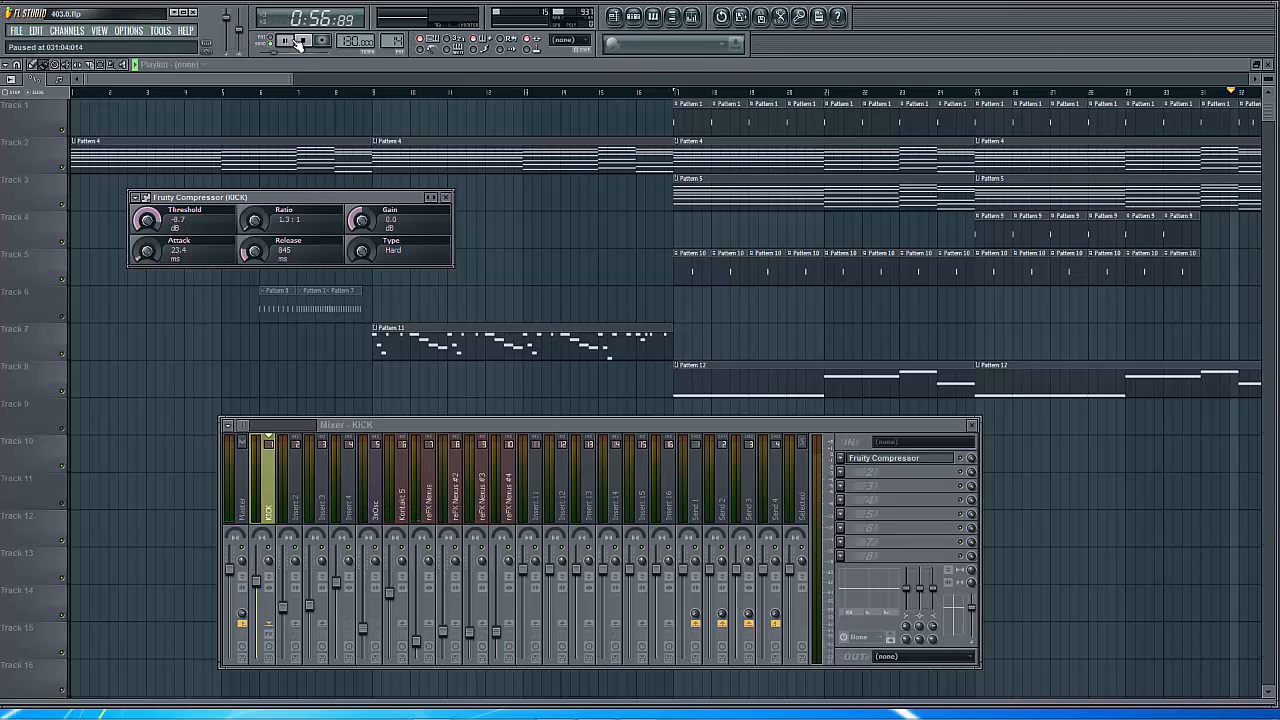
pyautogui.moveTo(254, 251); pyautogui.dragTo(254, 259)
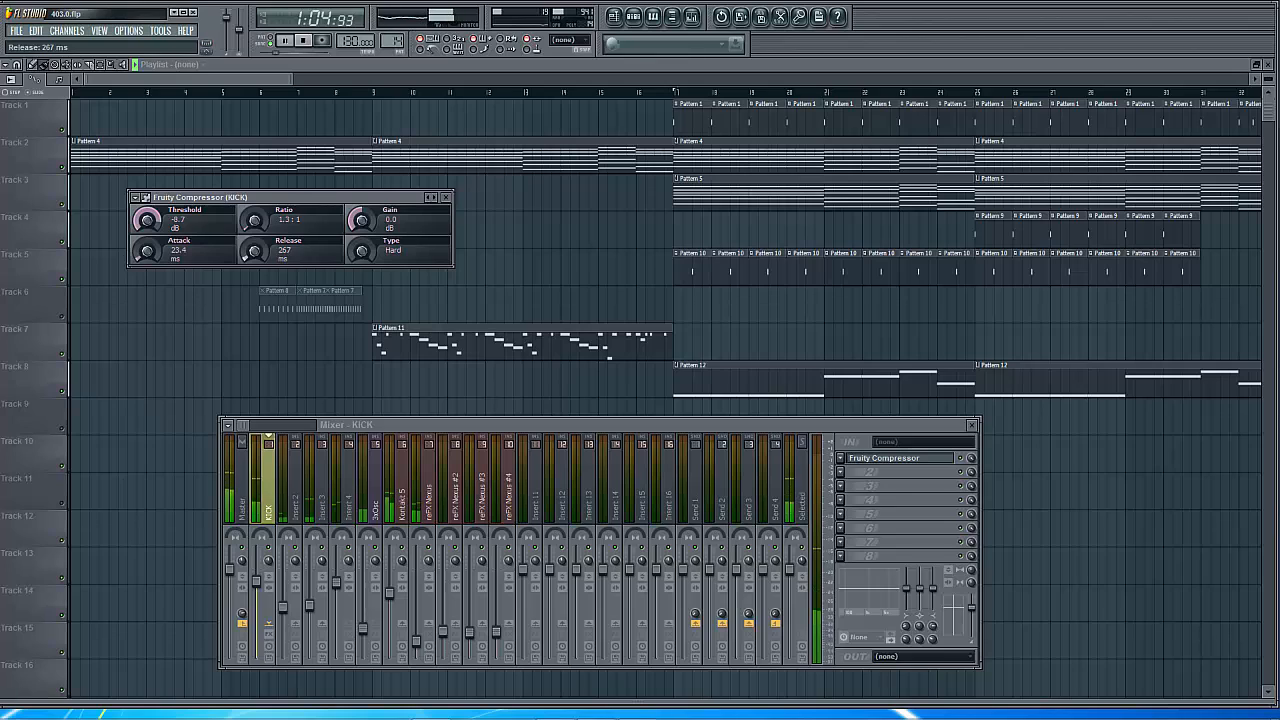
pyautogui.moveTo(255, 251); pyautogui.dragTo(255, 253)
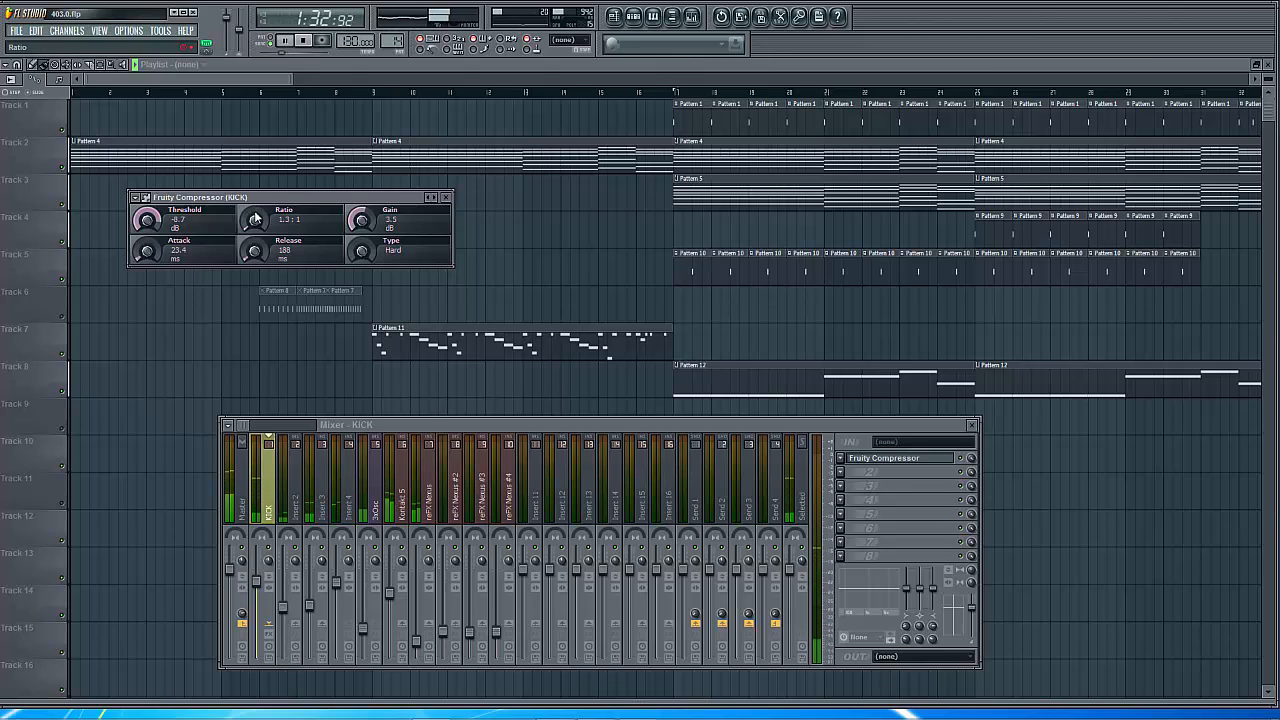
# Raise the KICK compressor's ratio to 3.4:1 and replay from bar 17 with the mixer and compressor window reopened.
pyautogui.moveTo(253, 221); pyautogui.dragTo(253, 209)
pyautogui.click(677, 93)
pyautogui.click(691, 17)
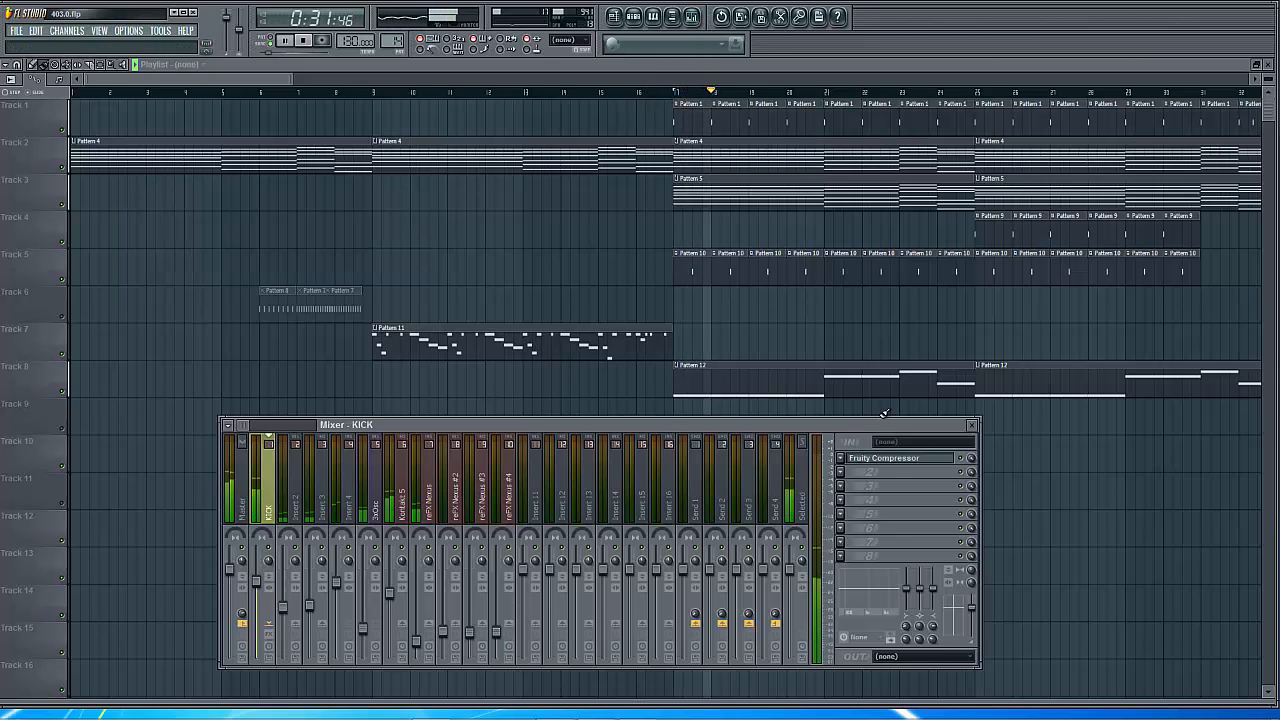
pyautogui.click(885, 458)
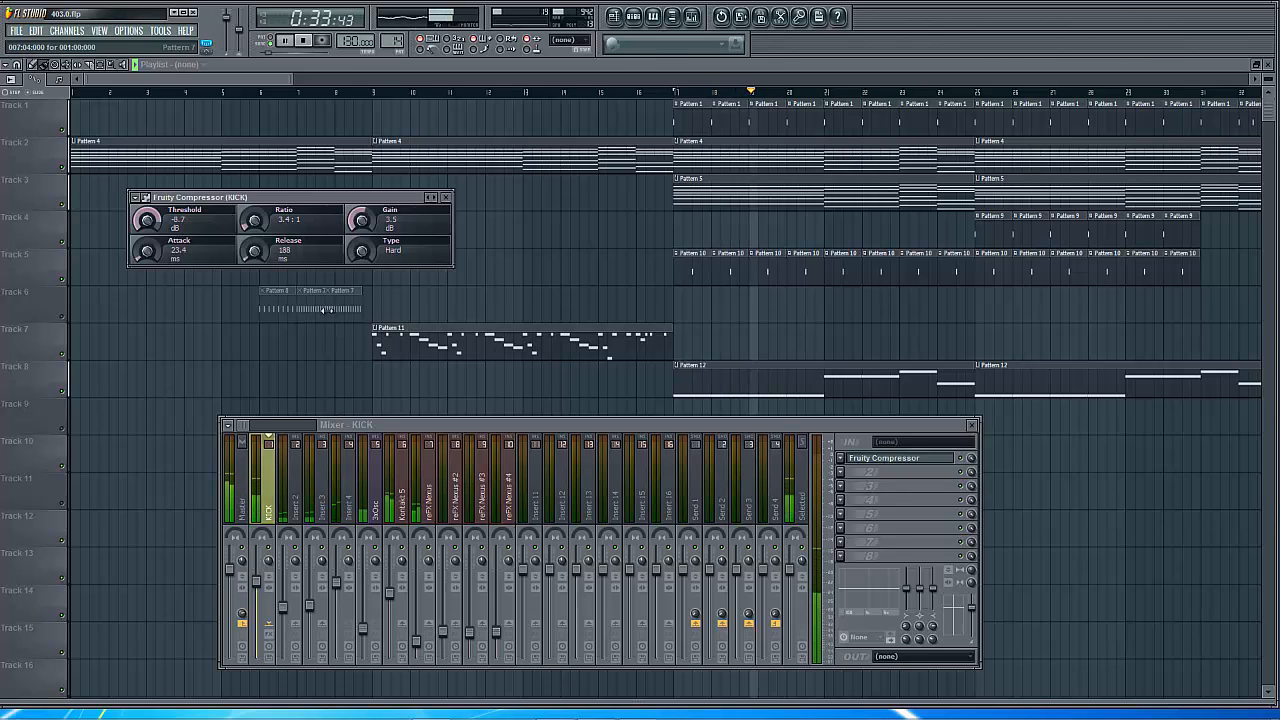
# Toggle the KICK track's Fruity Compressor on and off while replaying from bar 17 to compare the sound, and stop playback.
pyautogui.click(962, 460)
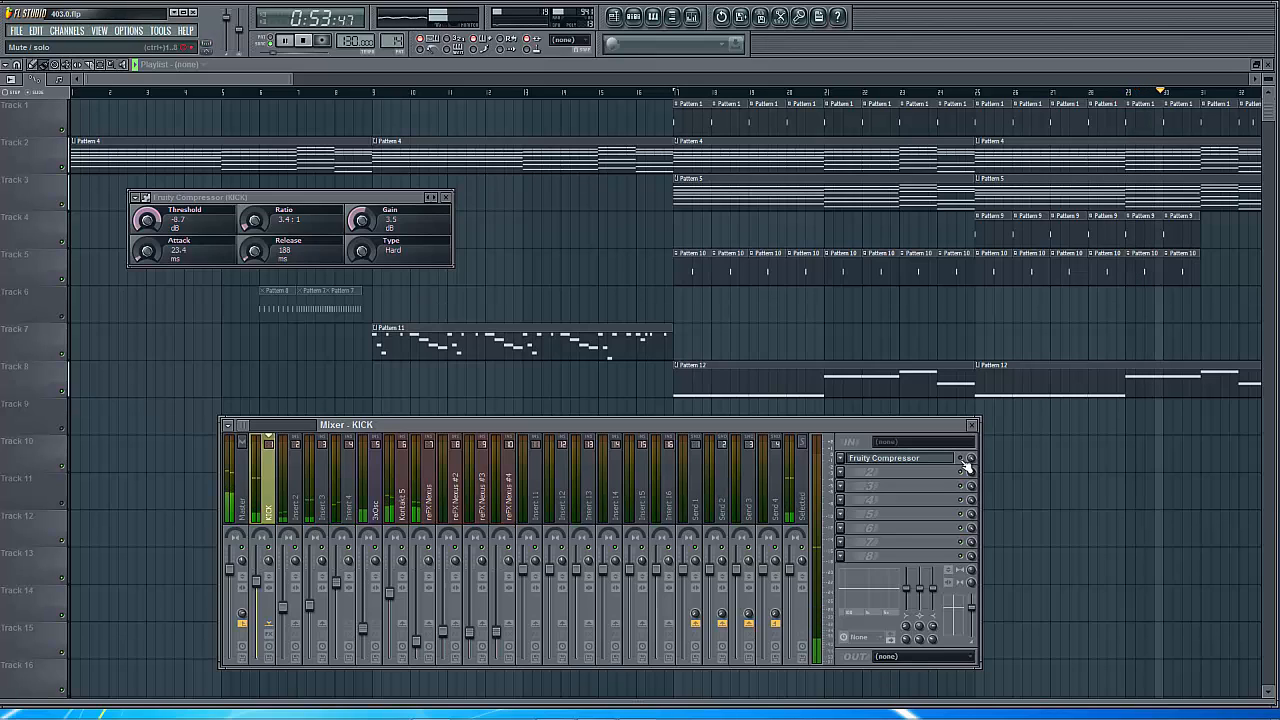
pyautogui.click(683, 95)
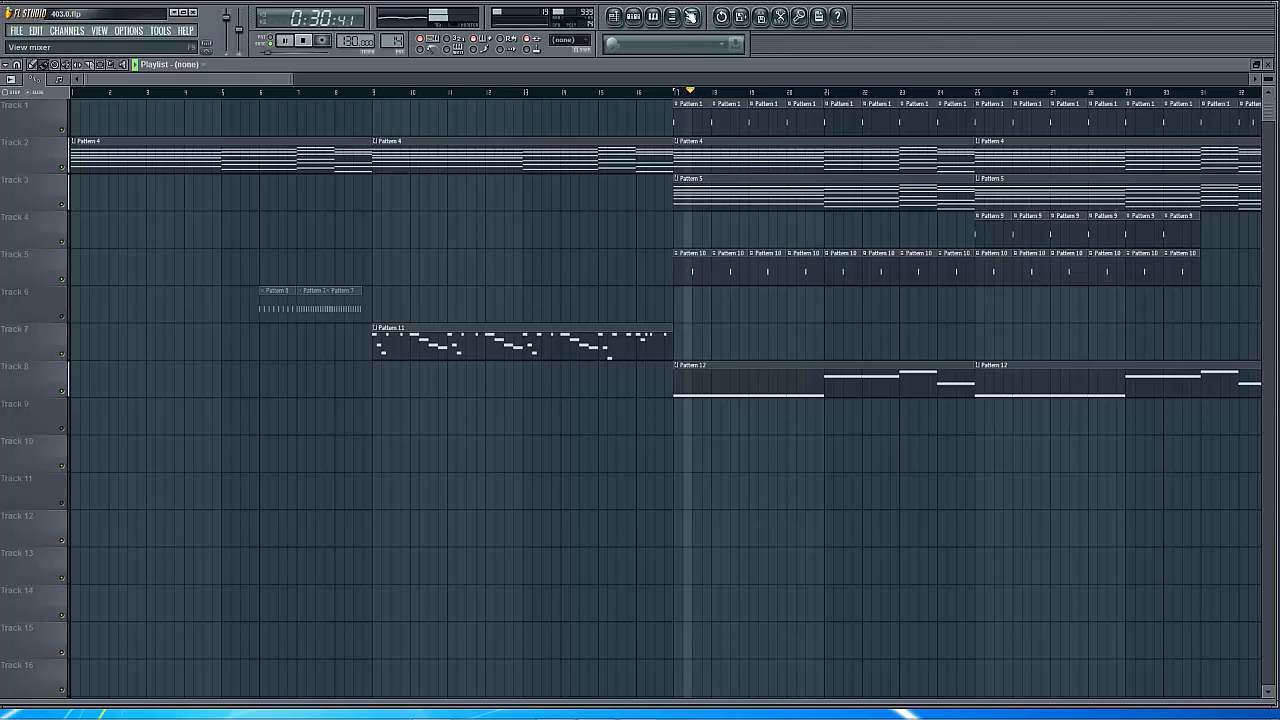
pyautogui.press('F9')
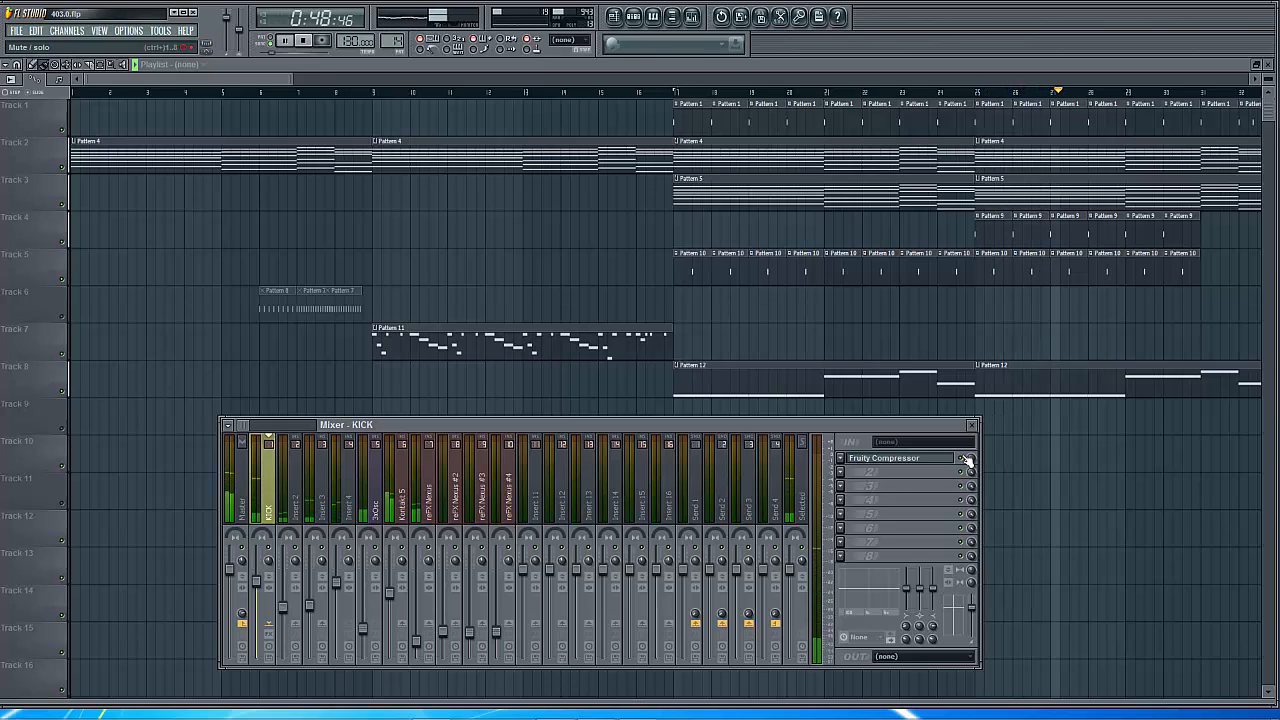
pyautogui.click(305, 41)
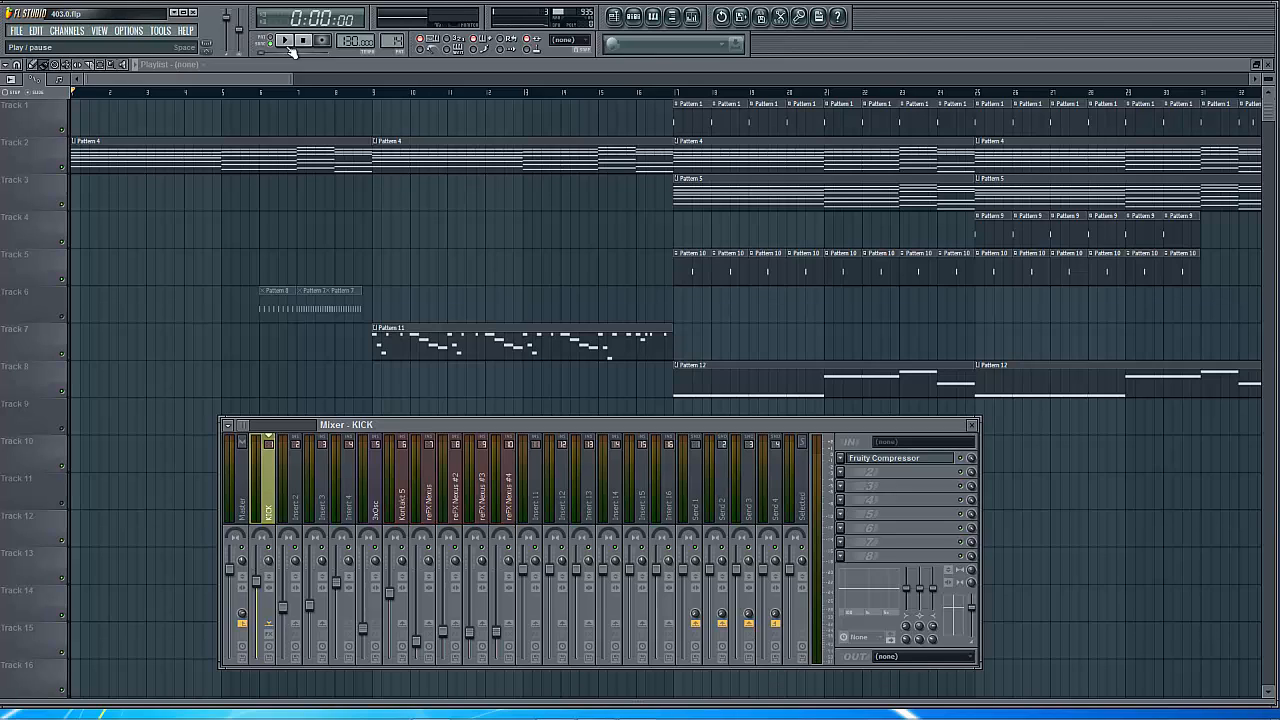
# Play the song from the beginning, show the whole arrangement in the playlist, and reopen the mixer and KICK compressor.
pyautogui.click(289, 47)
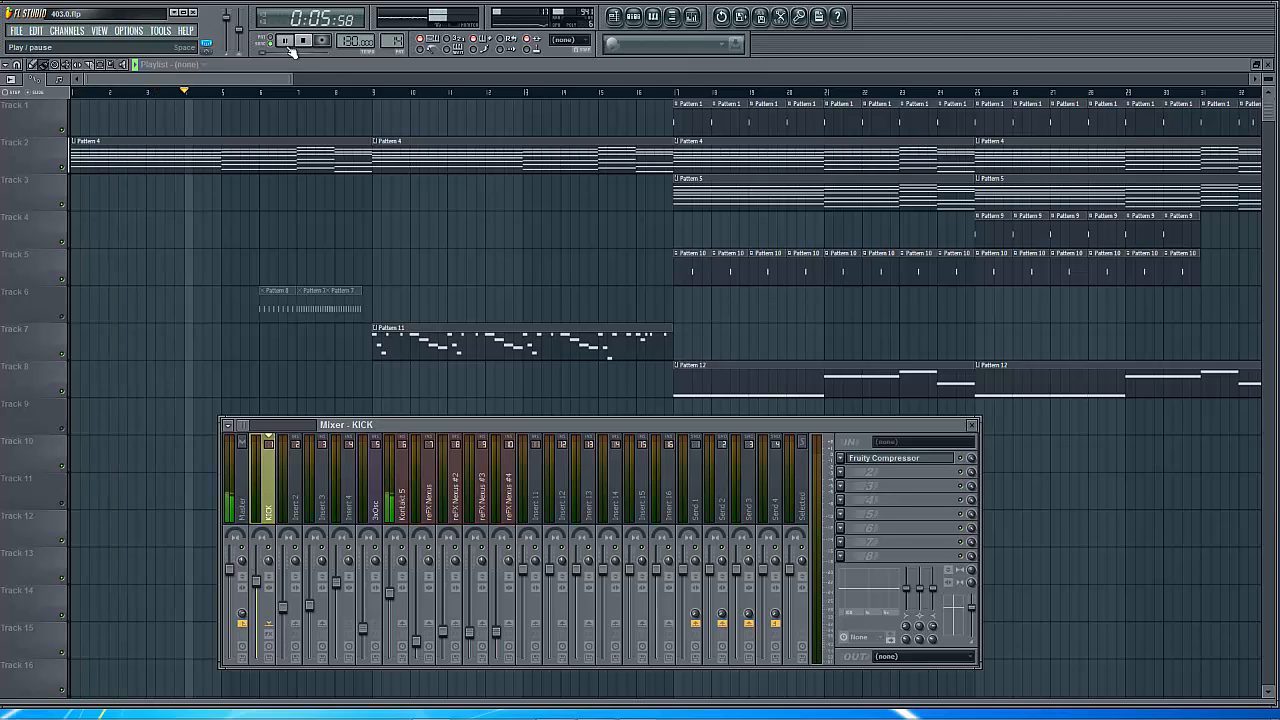
pyautogui.press('F9')
pyautogui.moveTo(292, 79); pyautogui.dragTo(1262, 127)
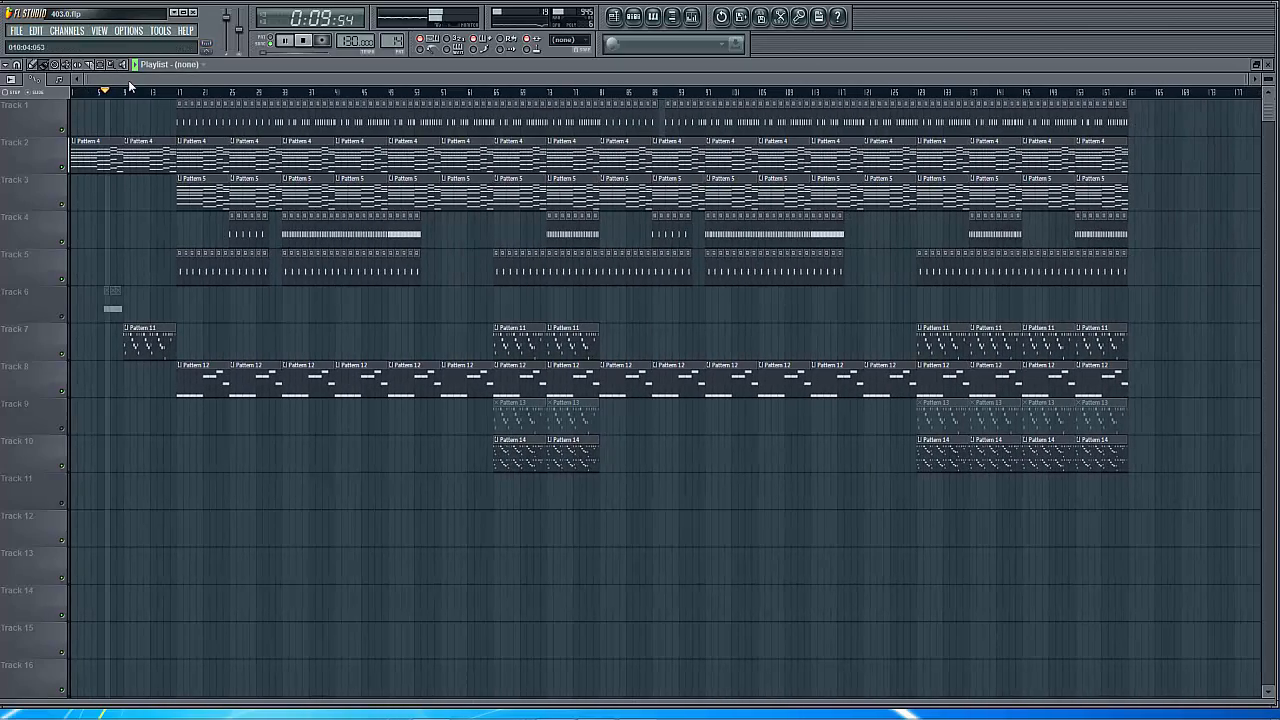
pyautogui.click(692, 16)
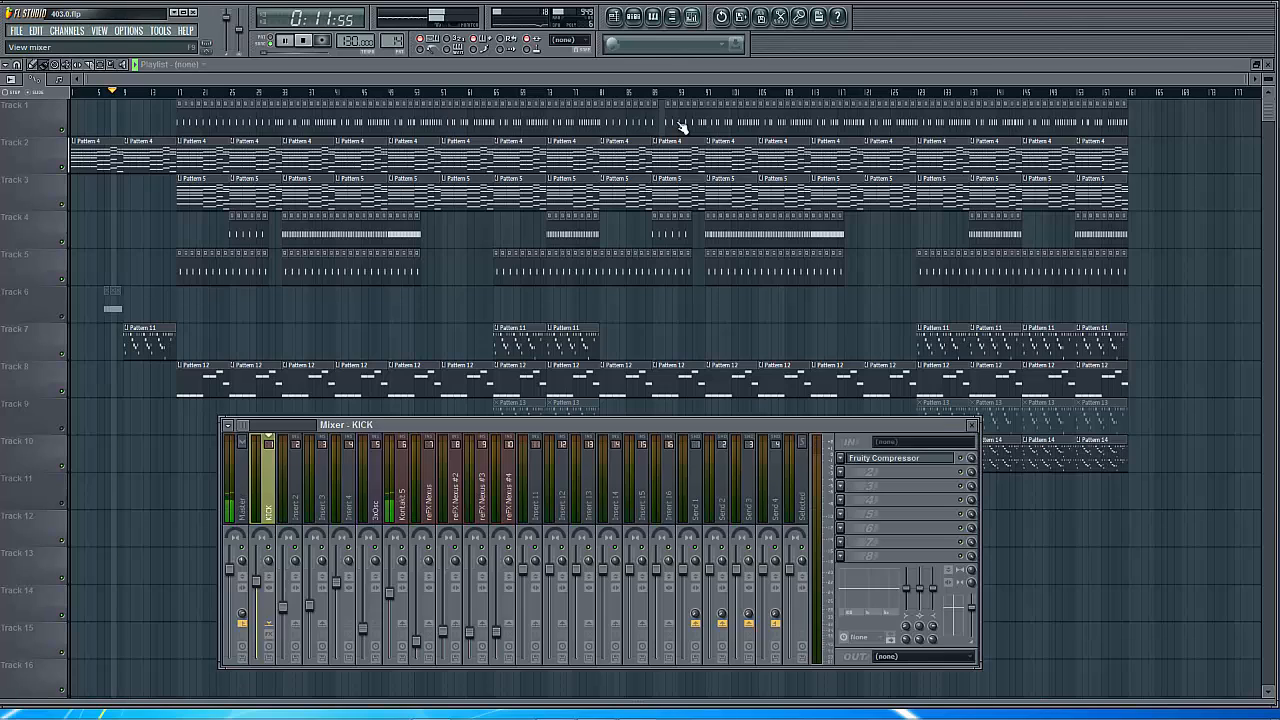
pyautogui.click(927, 463)
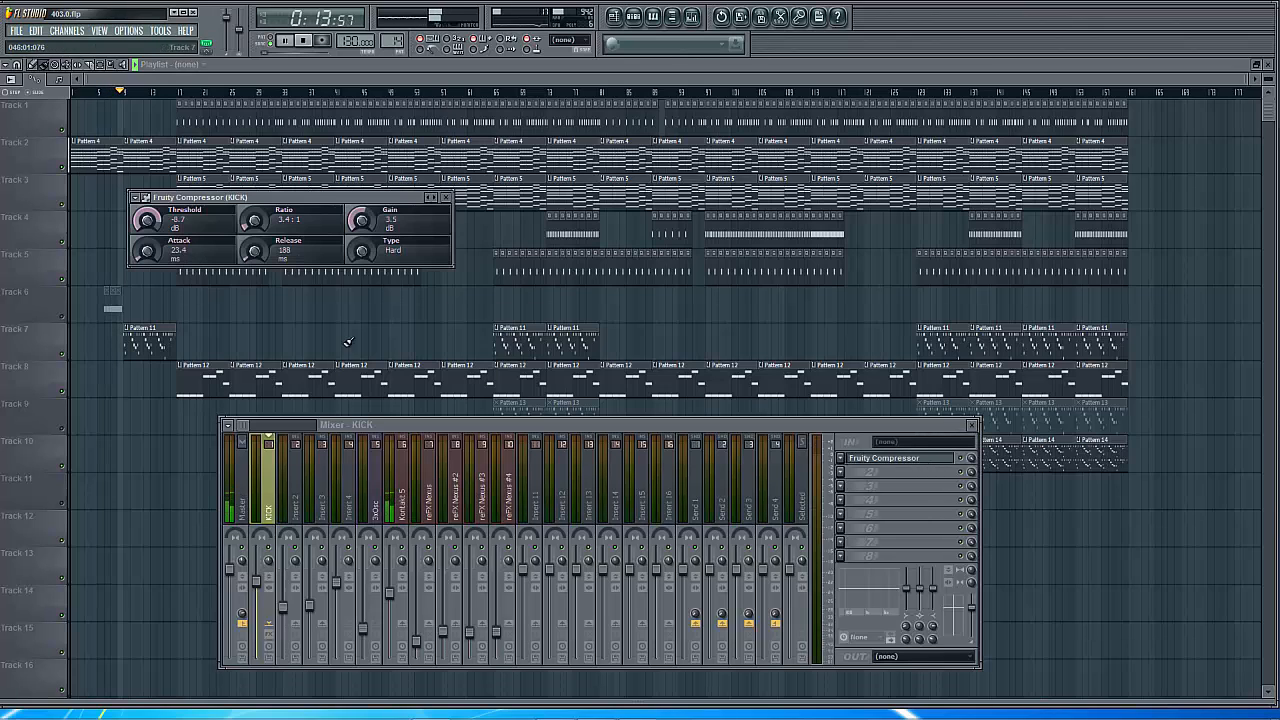
# Replay from about bar 17, try the KICK compressor's Type at Soft/R, and return it to Hard.
pyautogui.click(185, 93)
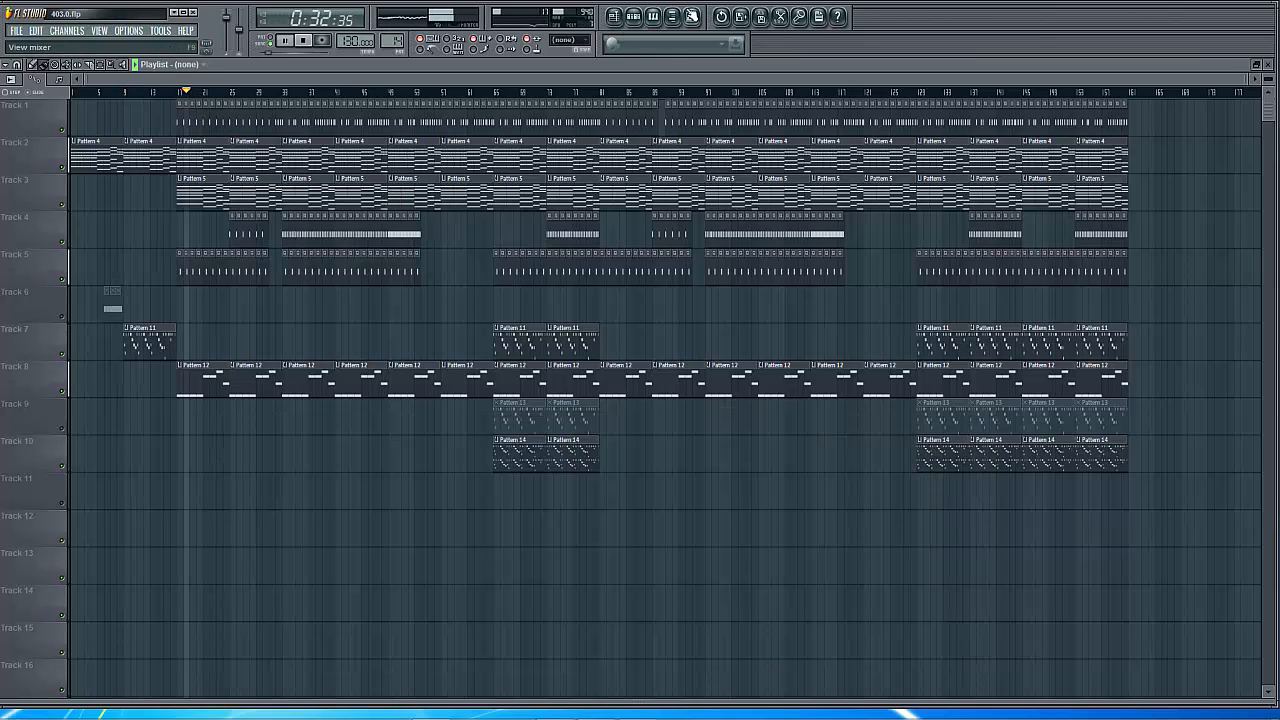
pyautogui.click(691, 16)
pyautogui.click(906, 458)
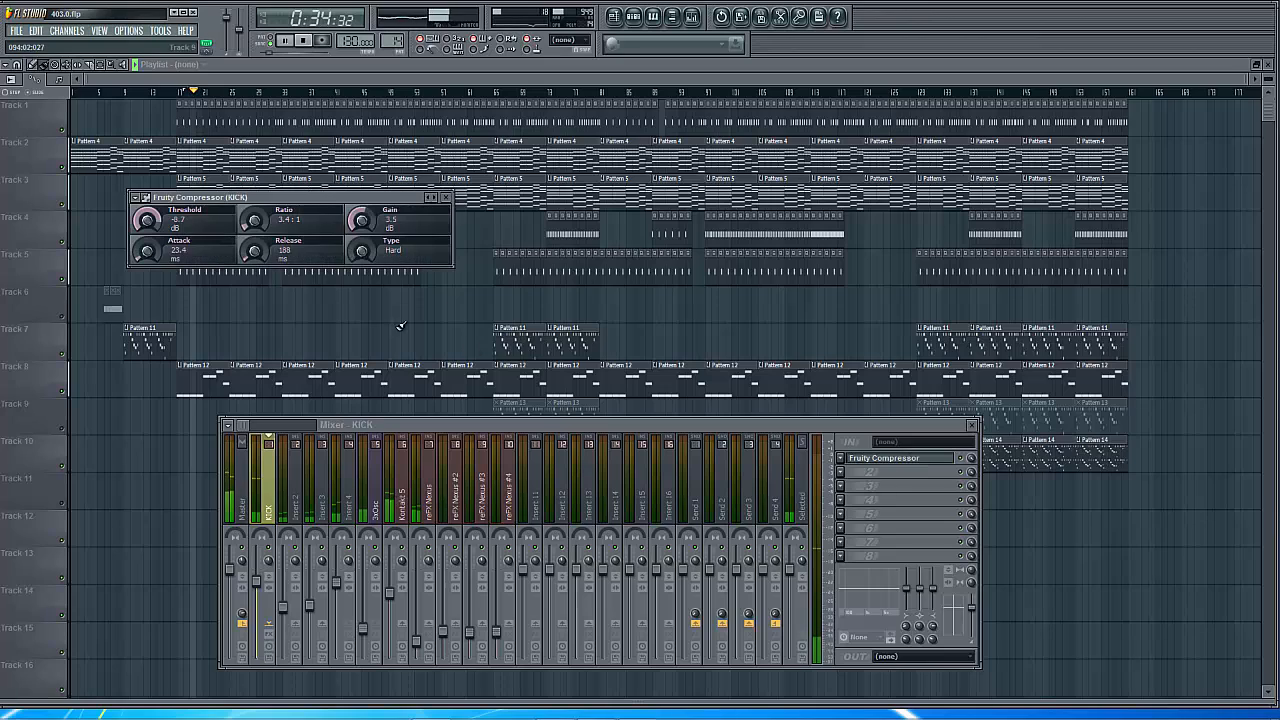
pyautogui.moveTo(362, 251); pyautogui.dragTo(362, 190)
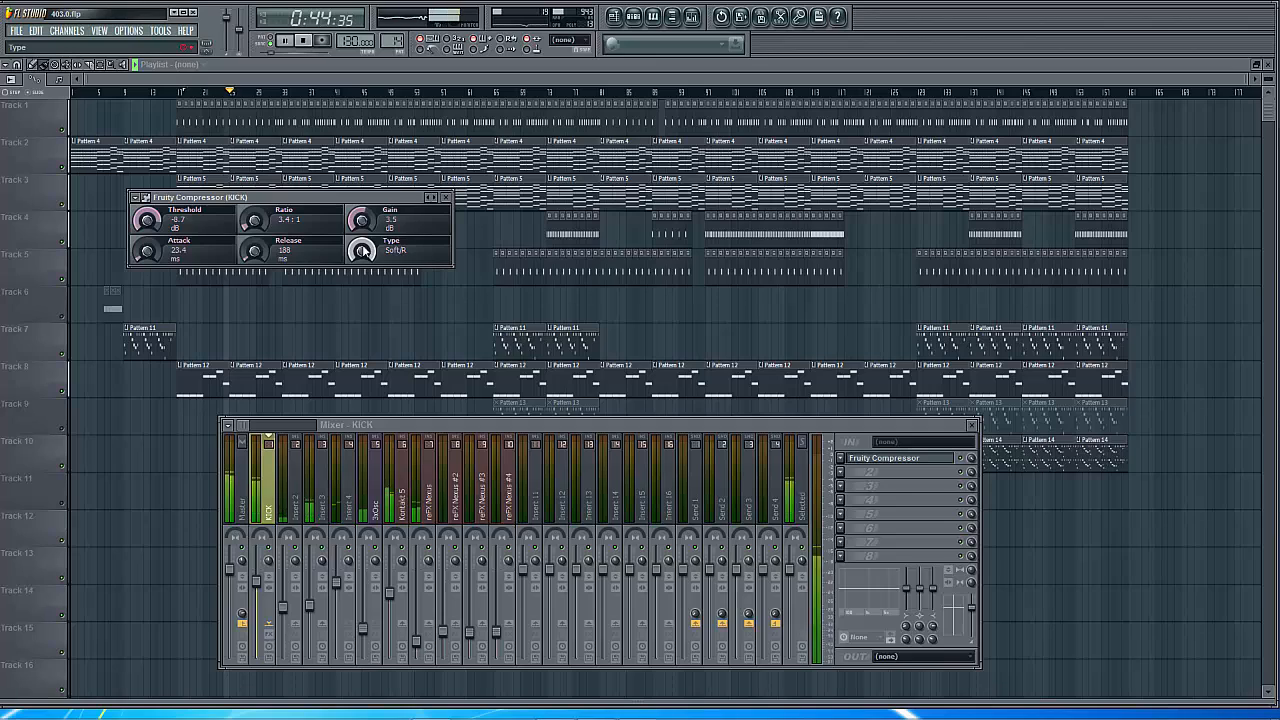
pyautogui.moveTo(362, 251); pyautogui.dragTo(362, 265)
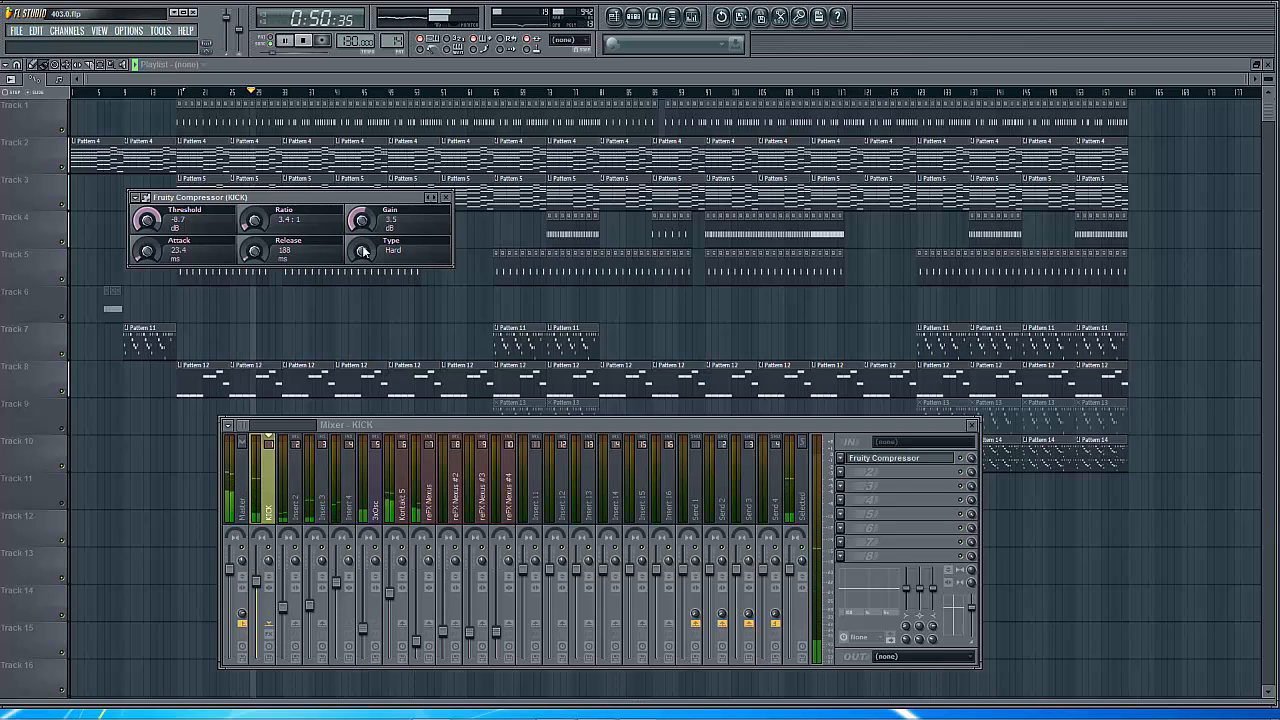
# Try the KICK compressor's Type at Vintage during playback, return it to Hard, and replay the song from about bar 17.
pyautogui.moveTo(364, 252); pyautogui.dragTo(364, 244)
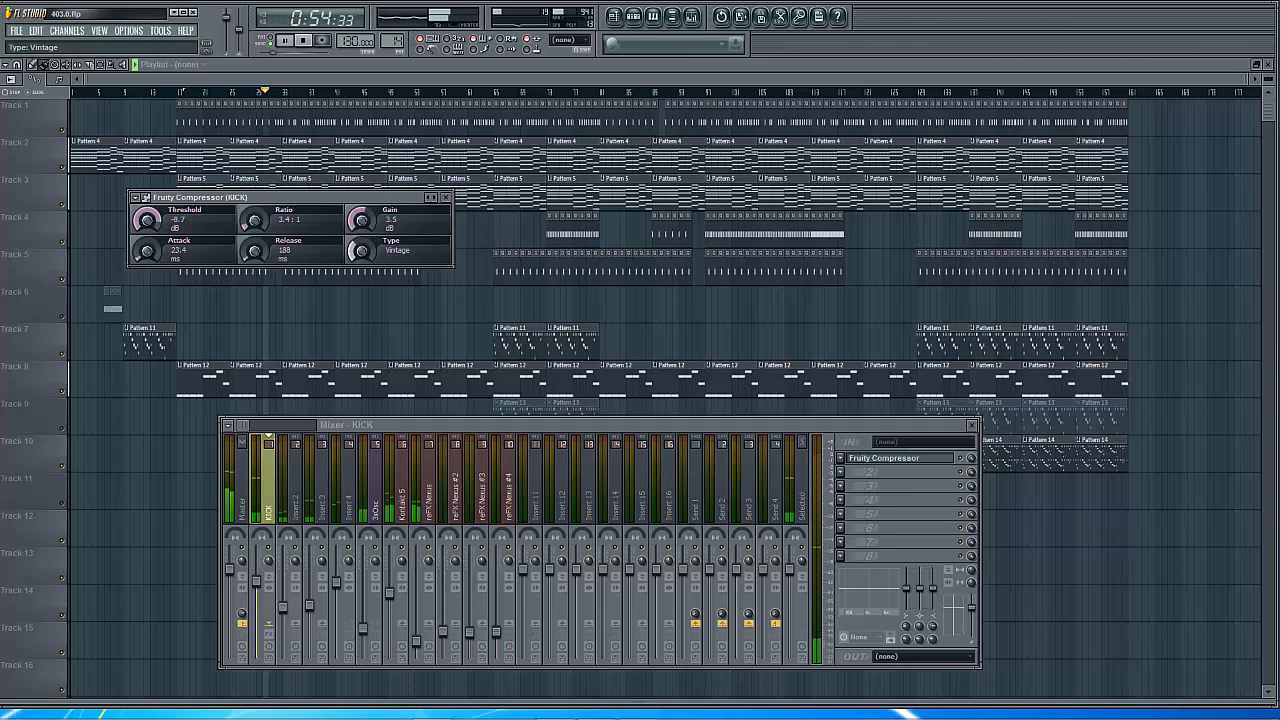
pyautogui.moveTo(362, 248); pyautogui.dragTo(362, 232)
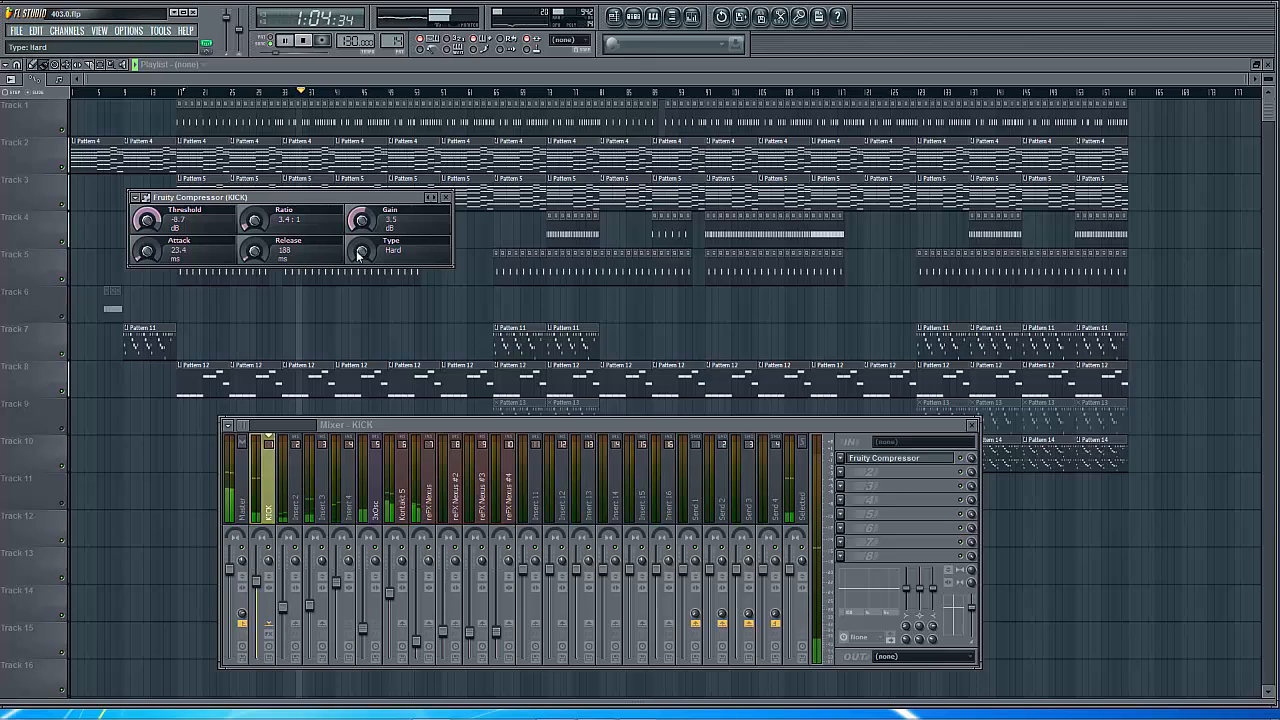
pyautogui.click(312, 46)
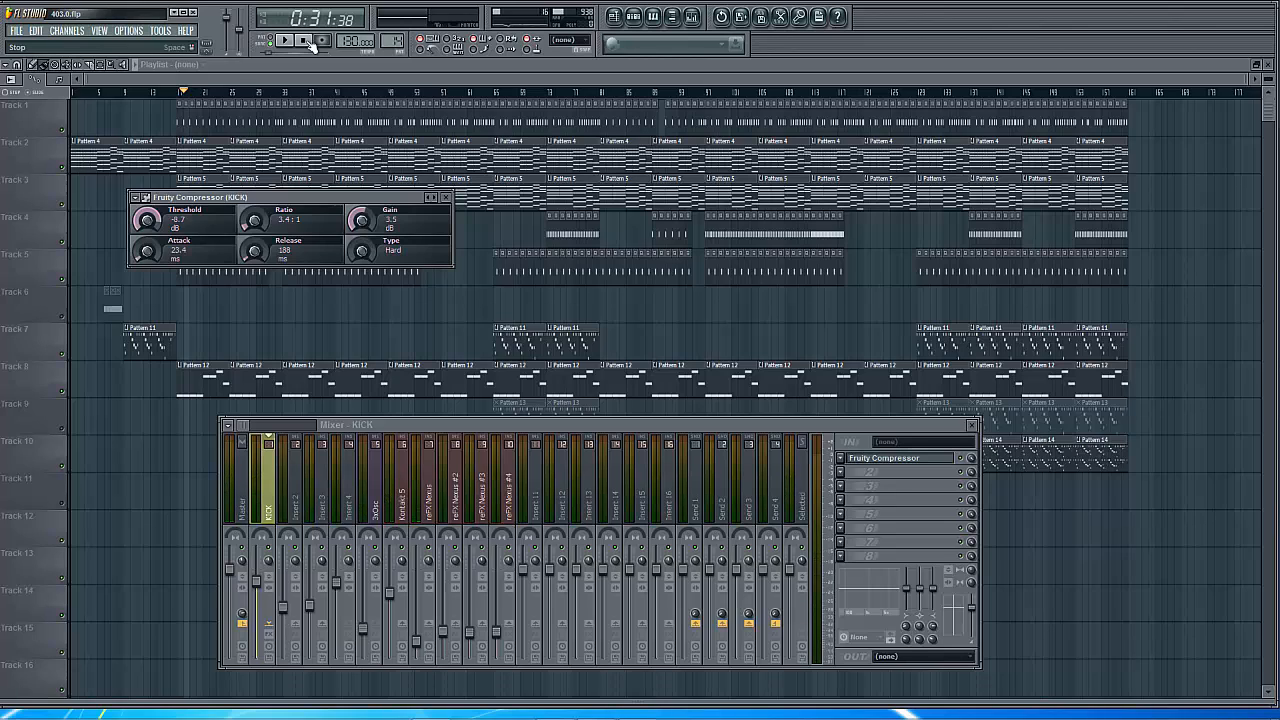
pyautogui.click(287, 41)
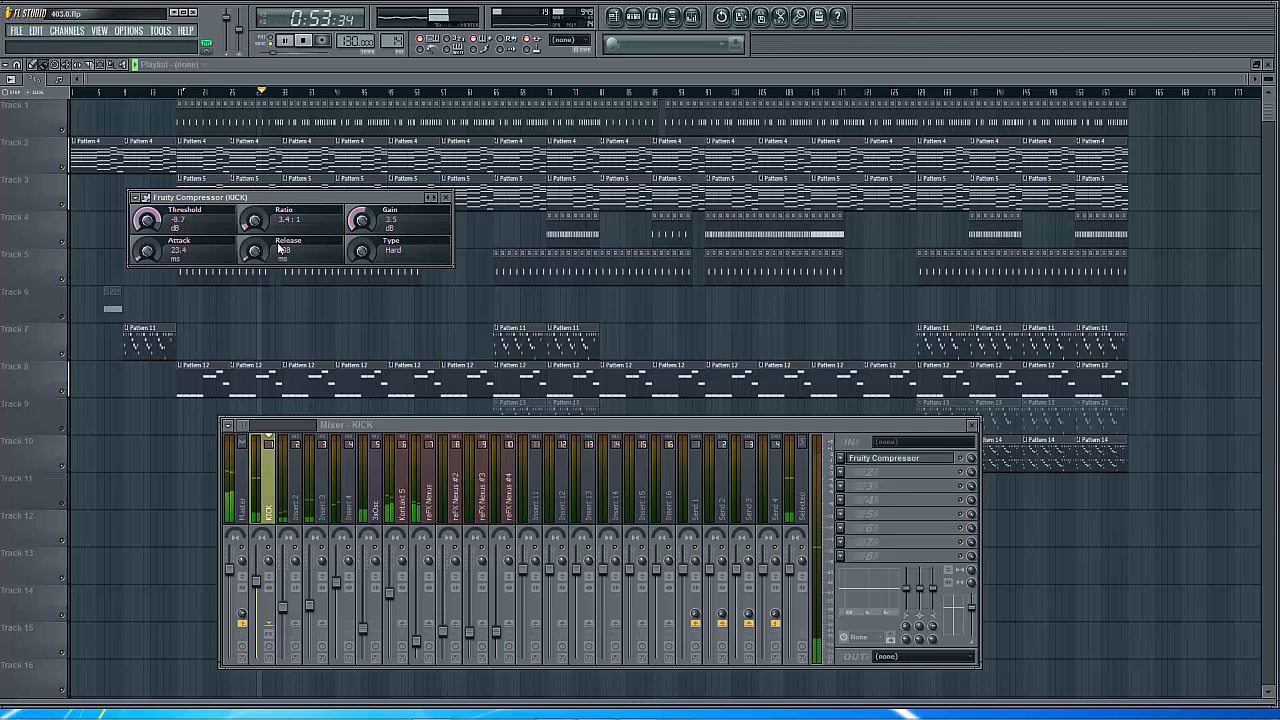
pyautogui.click(314, 41)
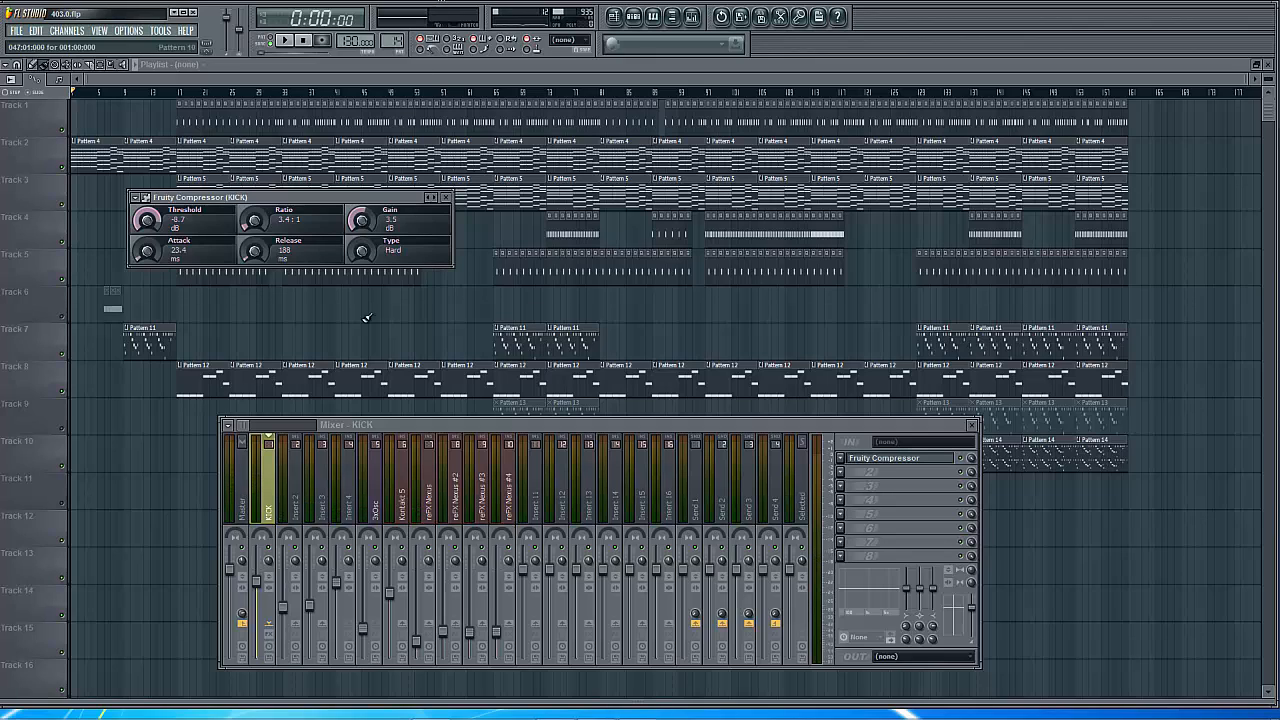
# Examine the effect slots of each mixer track from Insert 2 through reFX Nexus #4, and reselect the KICK track.
pyautogui.click(290, 505)
pyautogui.click(315, 500)
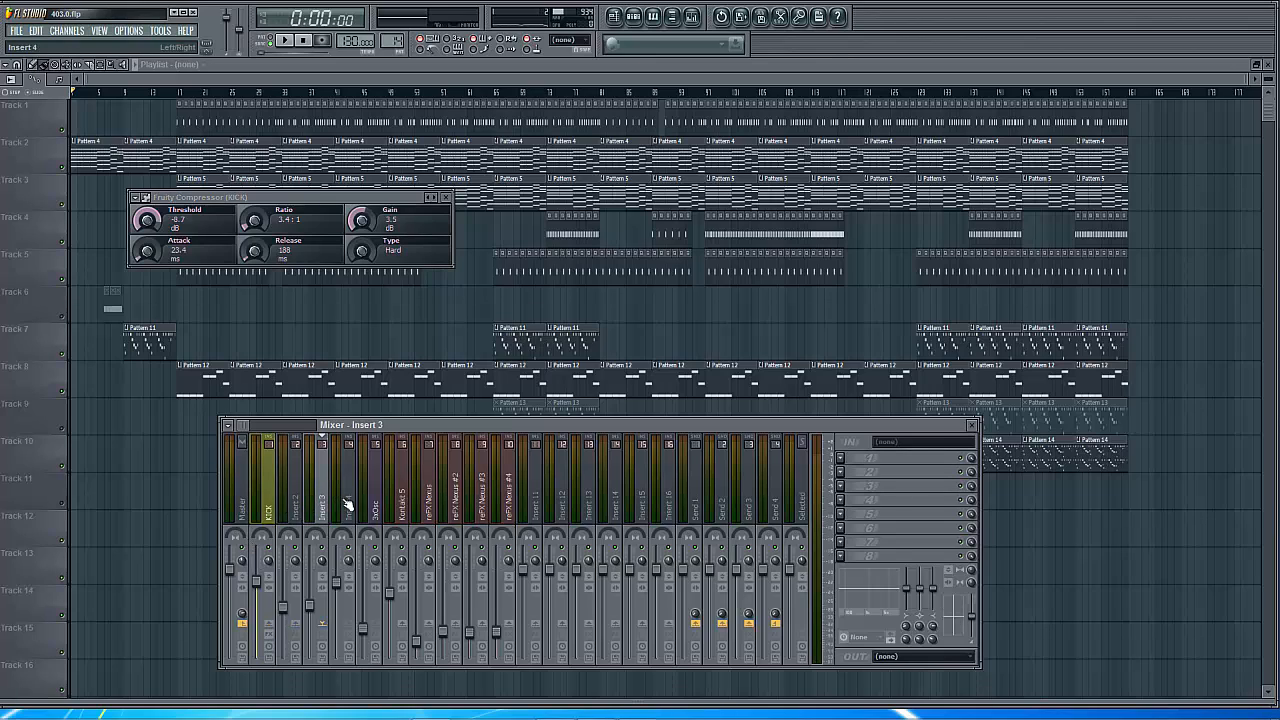
pyautogui.click(349, 502)
pyautogui.click(376, 502)
pyautogui.click(402, 502)
pyautogui.click(428, 500)
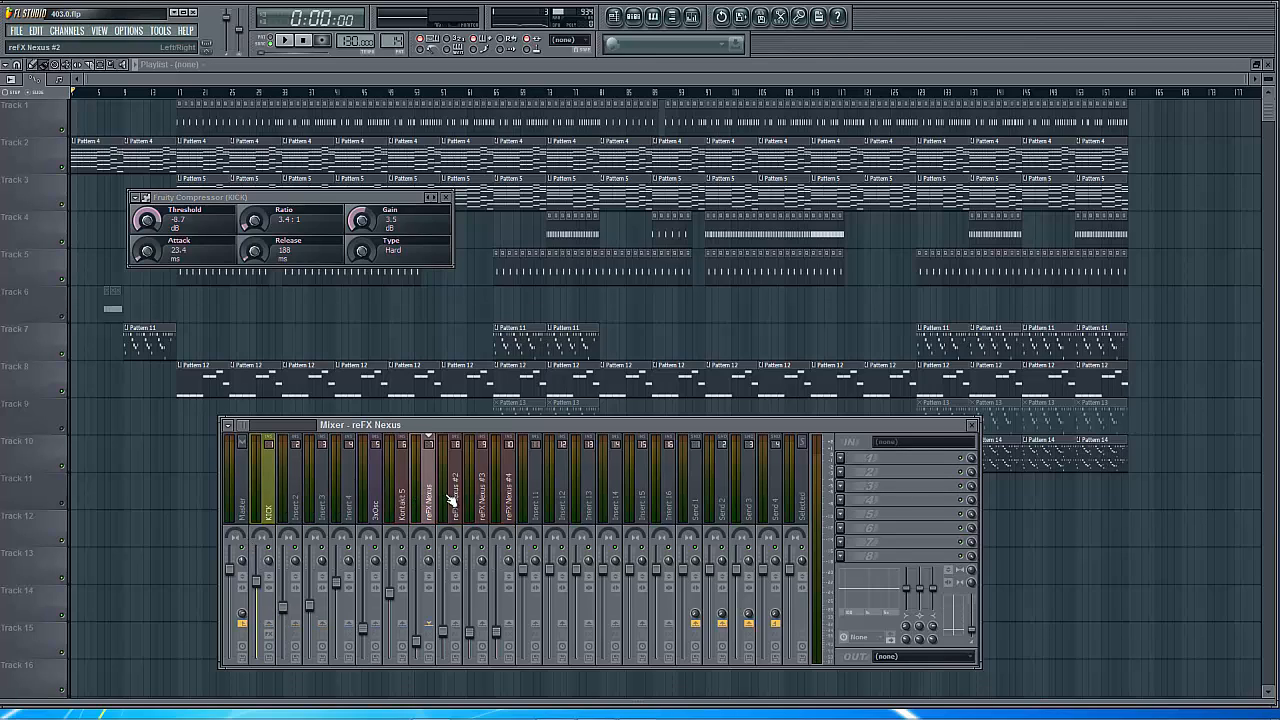
pyautogui.click(455, 500)
pyautogui.click(480, 492)
pyautogui.click(506, 492)
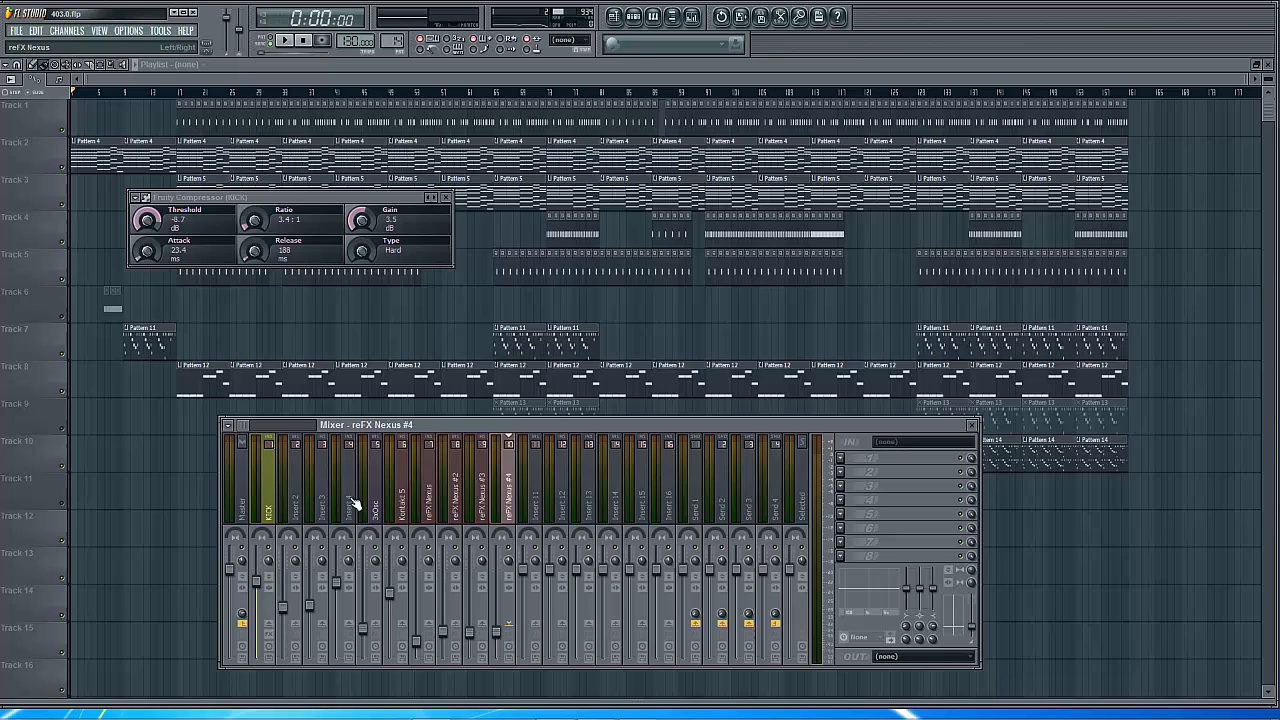
pyautogui.click(279, 508)
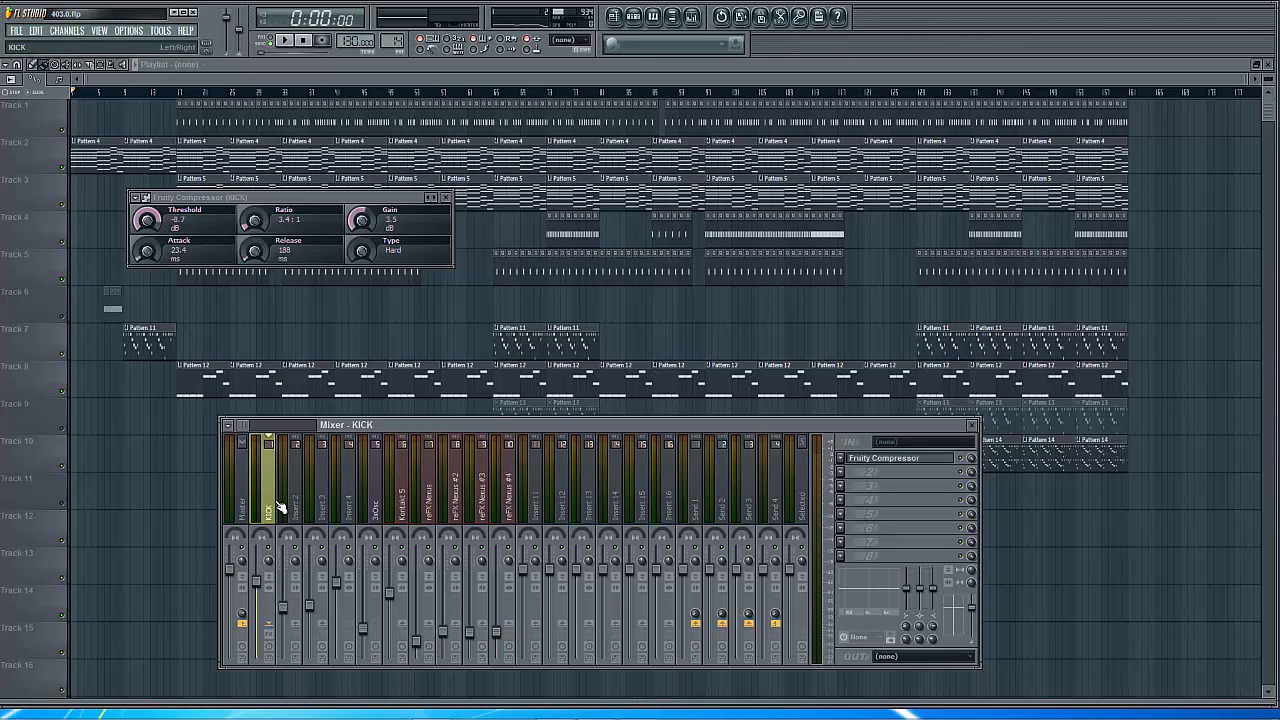